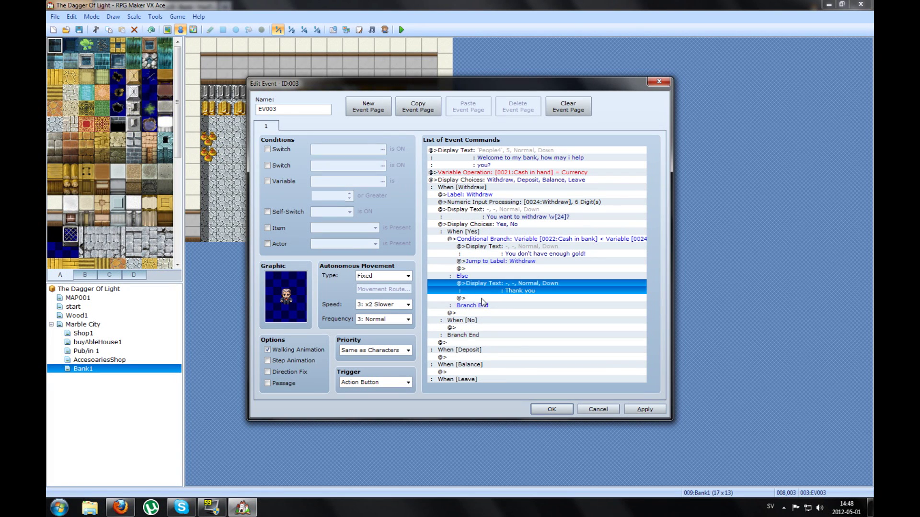
Add the banker message 'You withdraw \v[24]!' right after 'Thank you' in the Withdraw branch
click(482, 299)
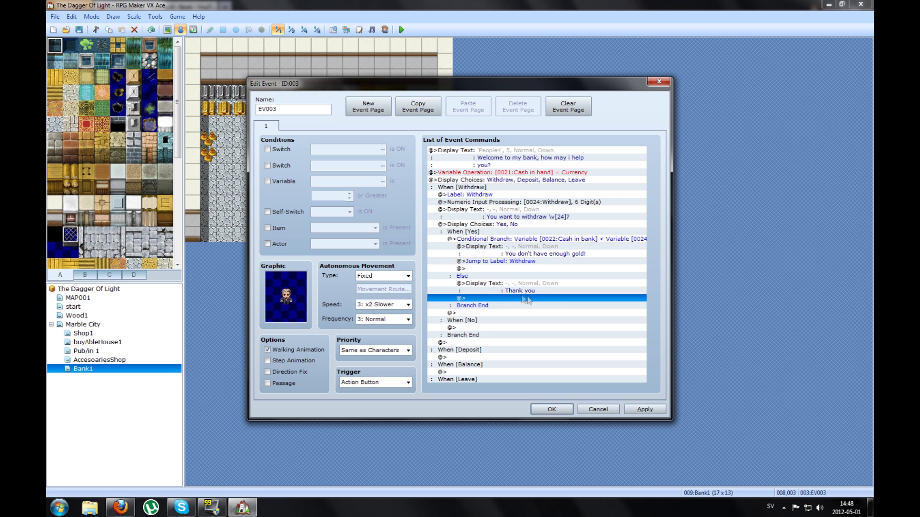
double_click(476, 299)
drag(529, 111, 708, 125)
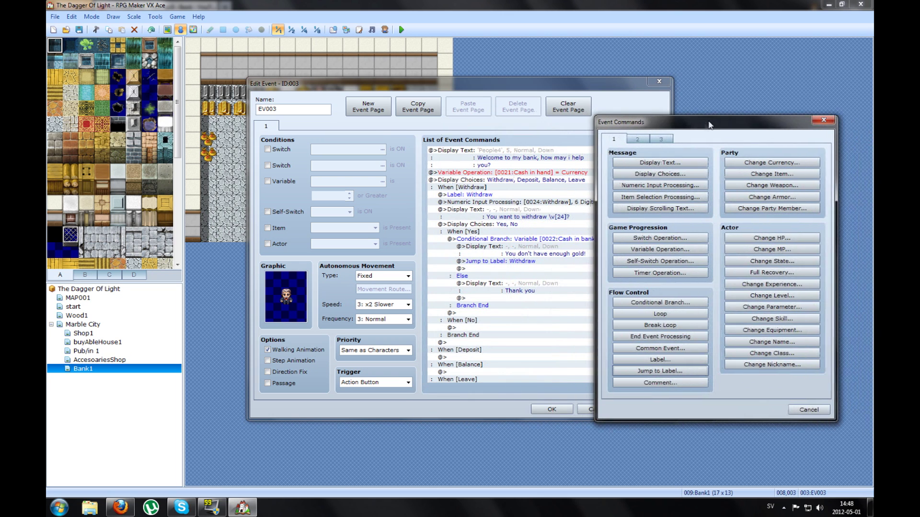
click(662, 164)
text(You withdraw \v[24])
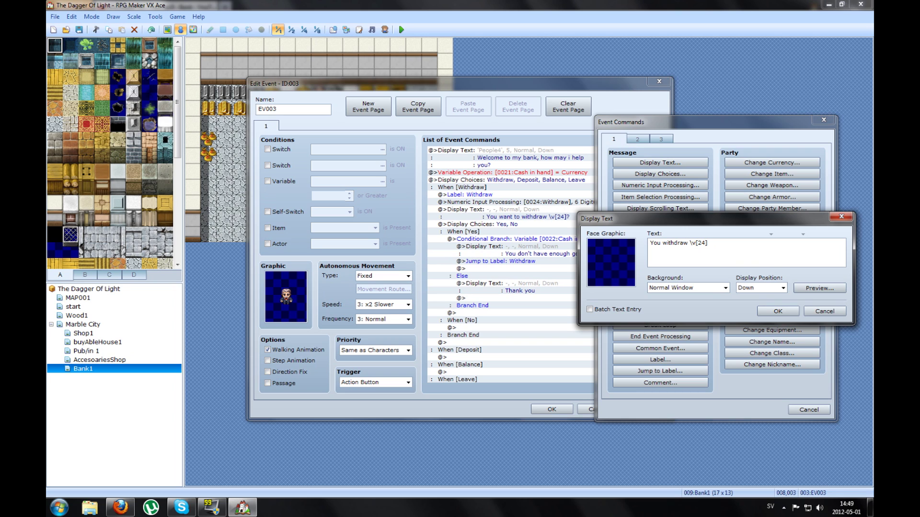
key(shift+Left)
key(shift+Left)
key(shift+Left)
click(779, 312)
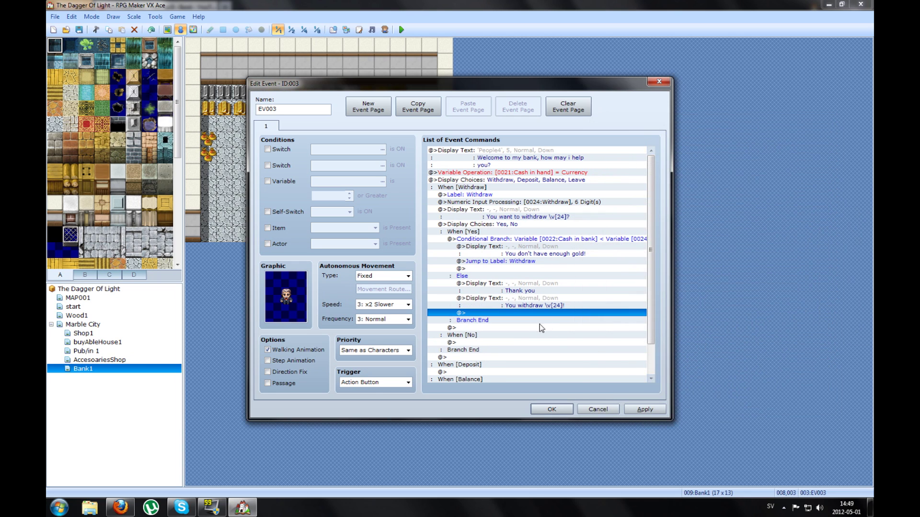
Add a Change Currency command that increases gold by variable 0024:Withdraw
double_click(480, 314)
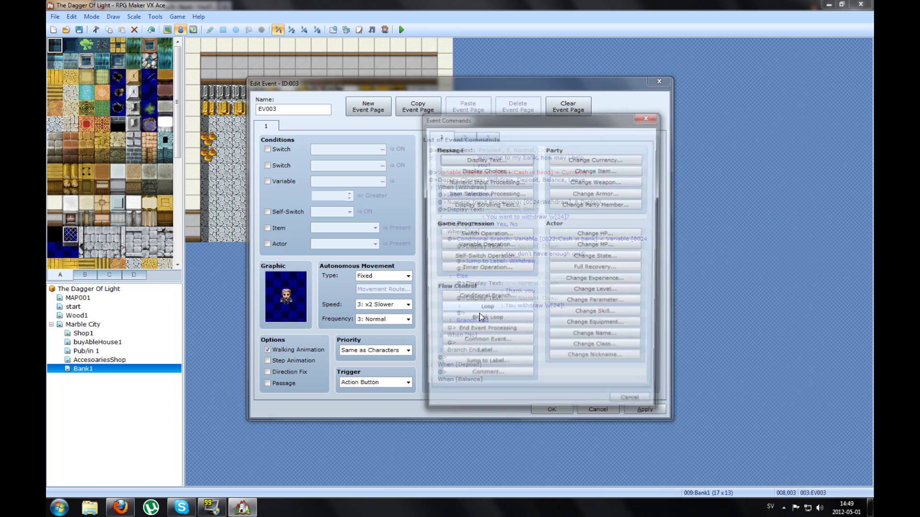
mouse_move(575, 122)
mouse_down()
mouse_move(225, 166)
mouse_move(171, 104)
mouse_up()
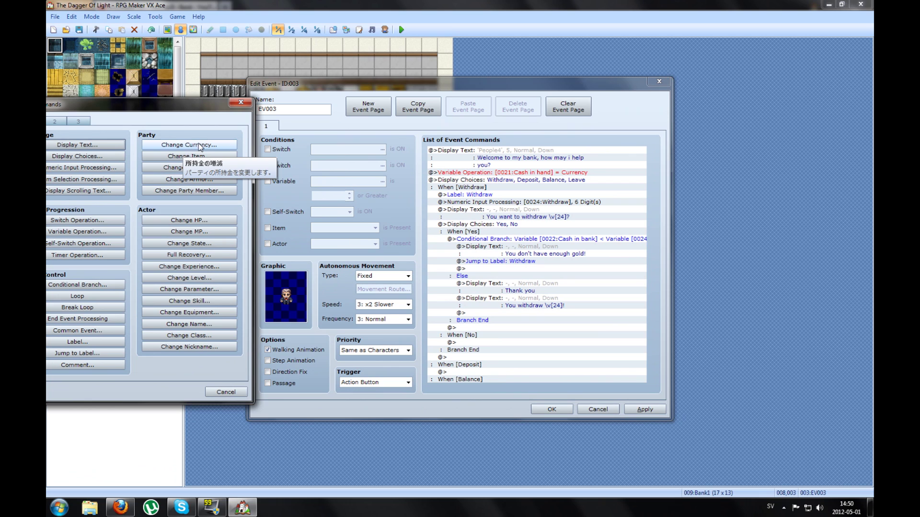
click(189, 146)
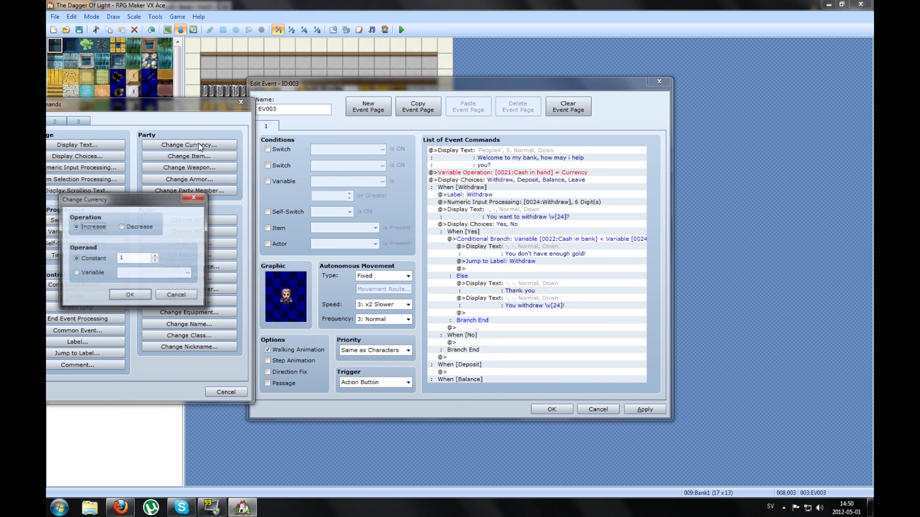
click(75, 228)
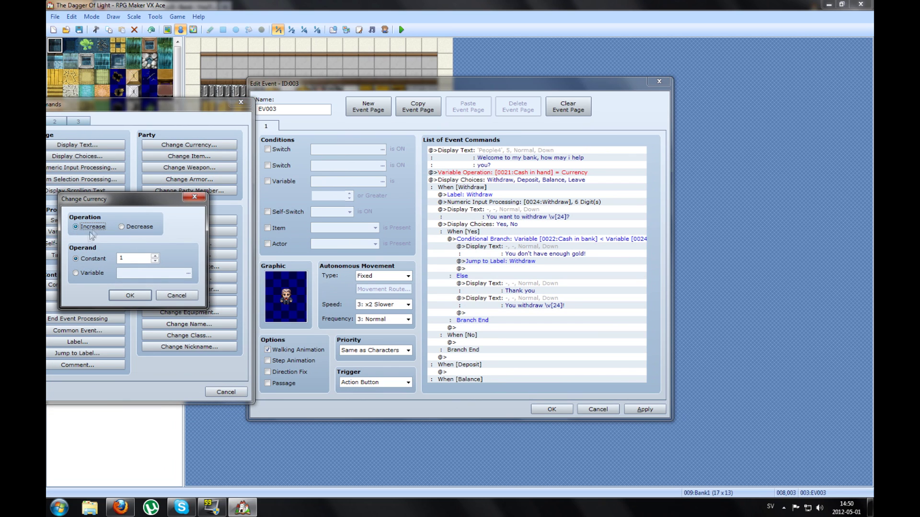
click(76, 274)
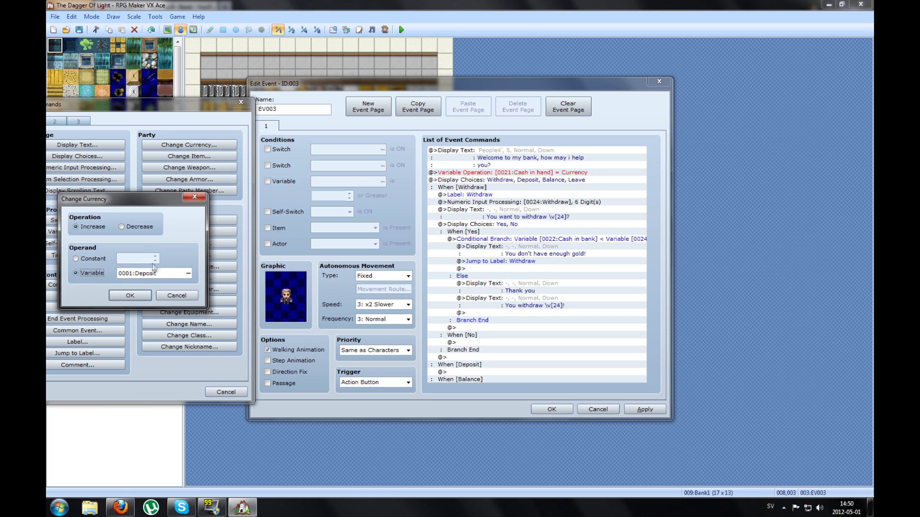
click(190, 275)
double_click(181, 194)
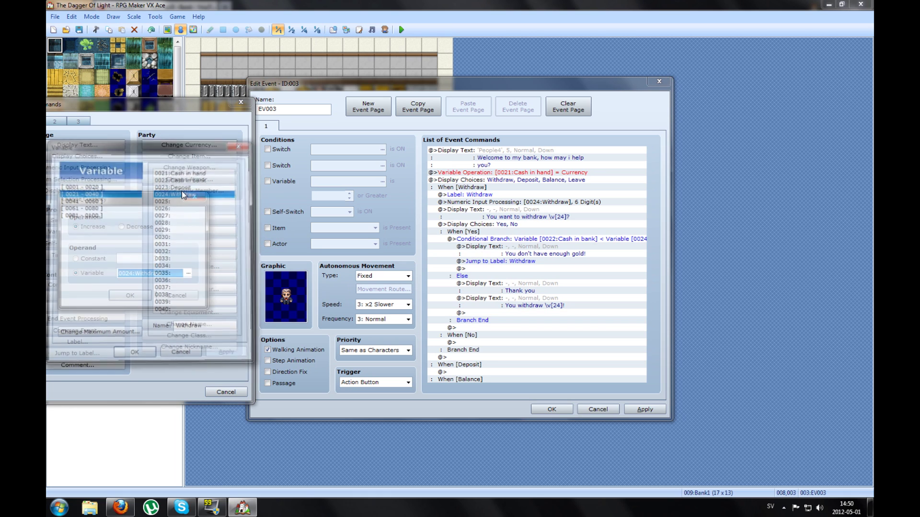
click(125, 296)
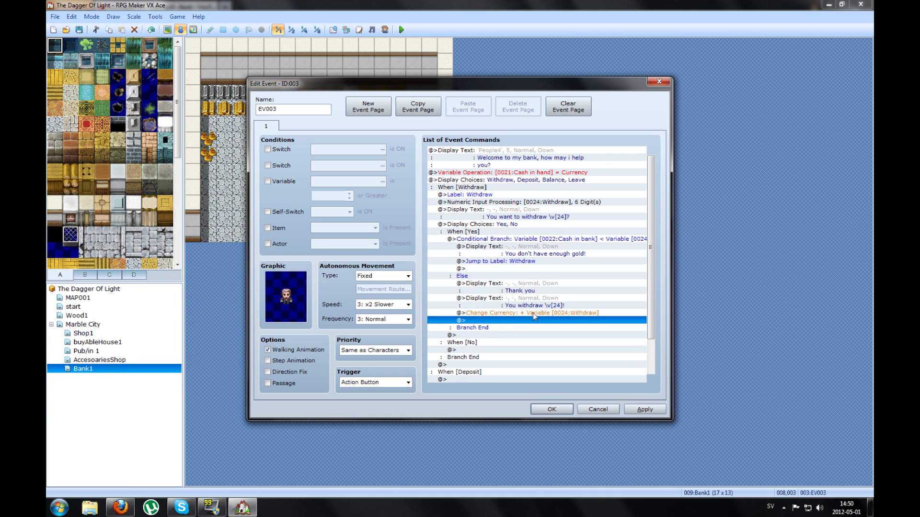
double_click(510, 321)
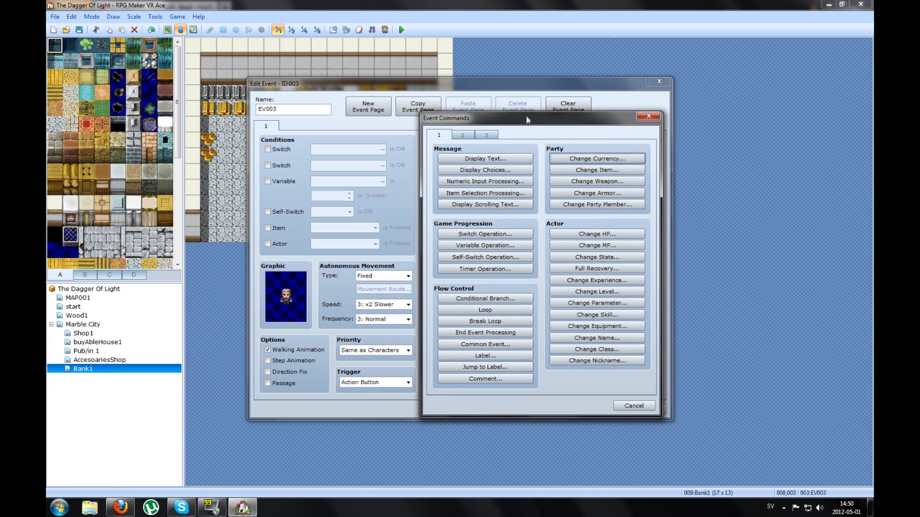
Add a Variable Operation subtracting variable 0024:Withdraw from 0022:Cash in bank
mouse_move(529, 115)
mouse_down()
mouse_move(291, 99)
mouse_move(194, 74)
mouse_up()
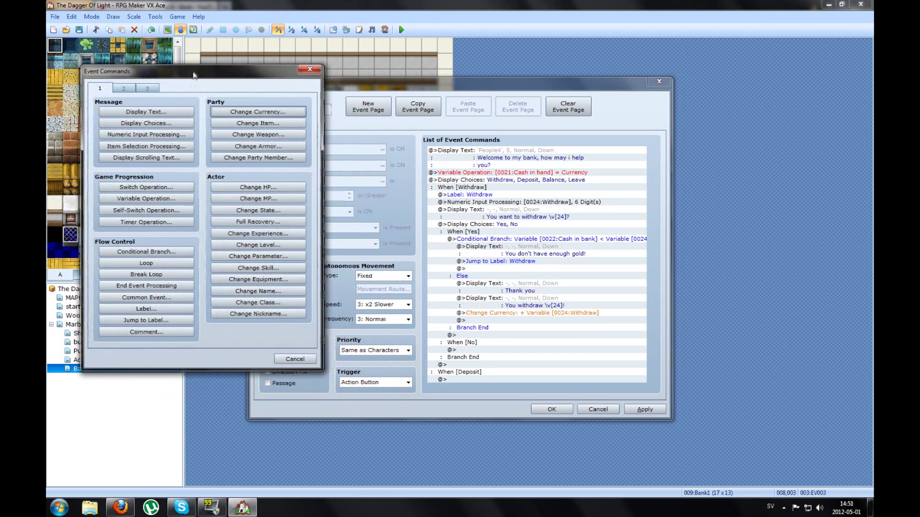
click(162, 195)
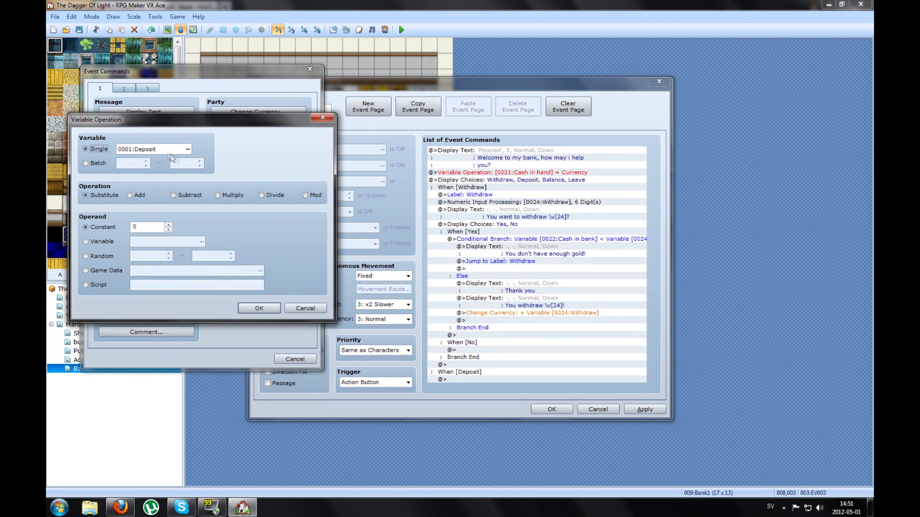
click(186, 150)
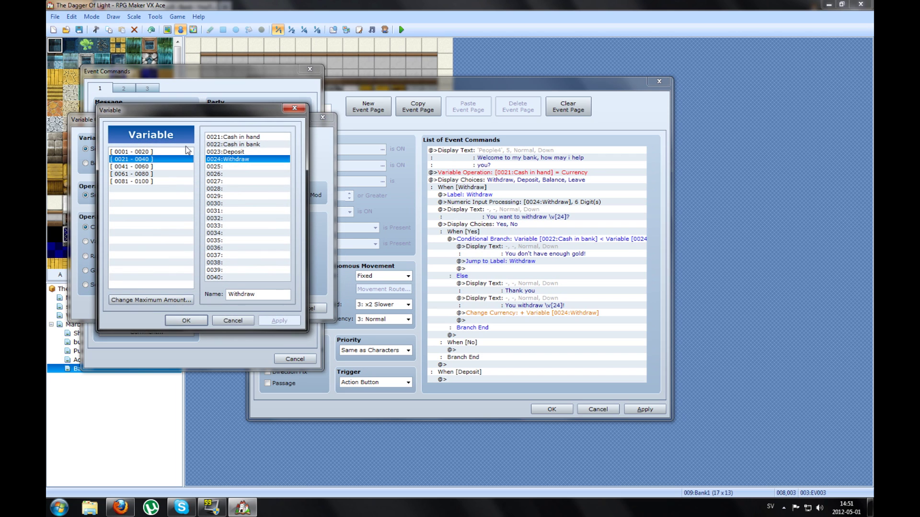
double_click(243, 144)
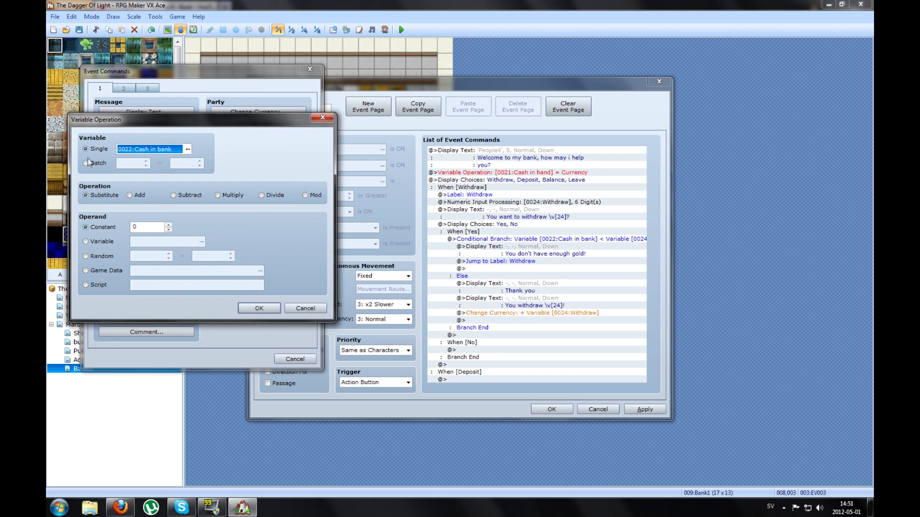
click(173, 195)
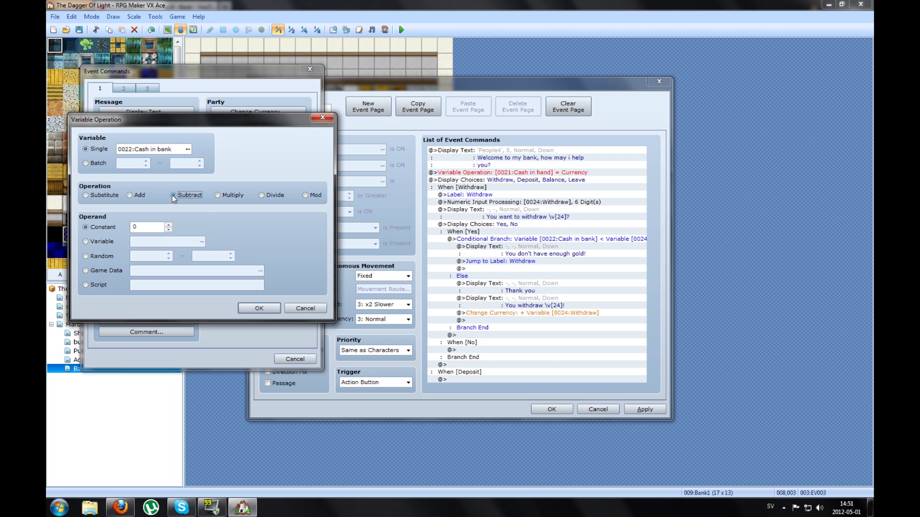
click(85, 241)
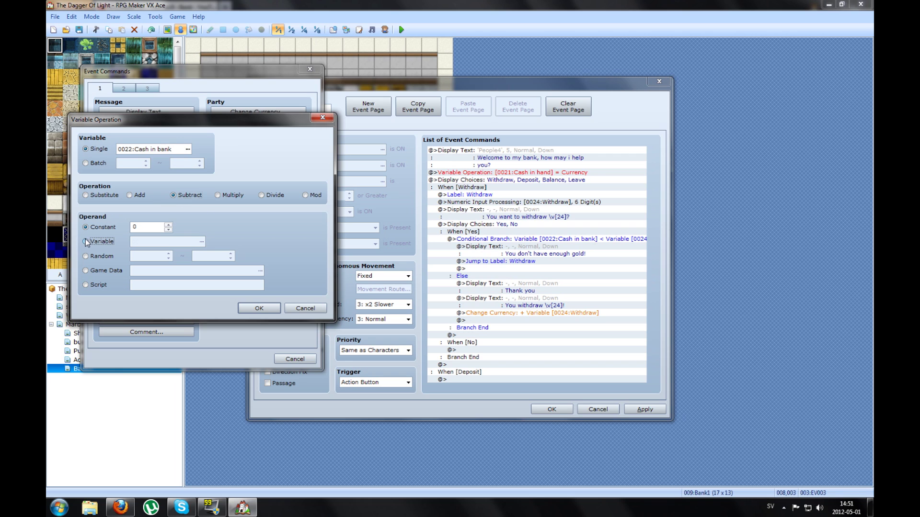
click(202, 242)
double_click(245, 160)
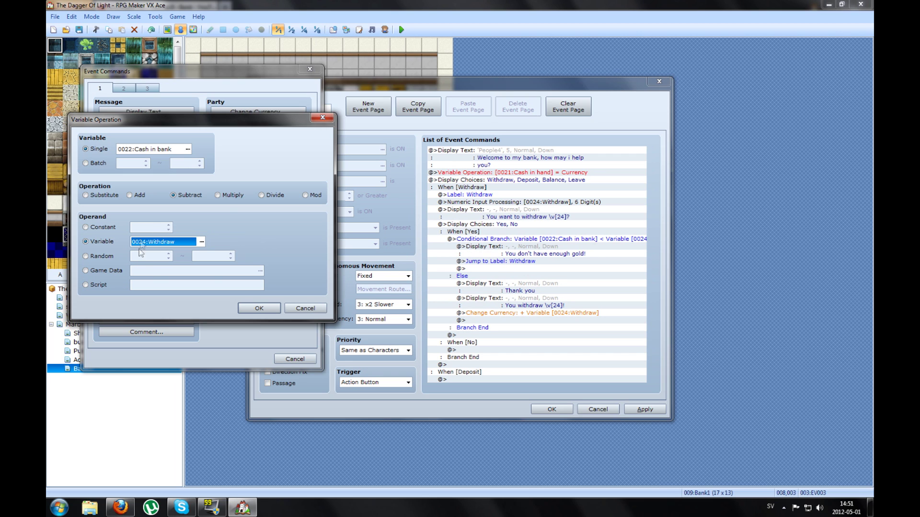
click(259, 308)
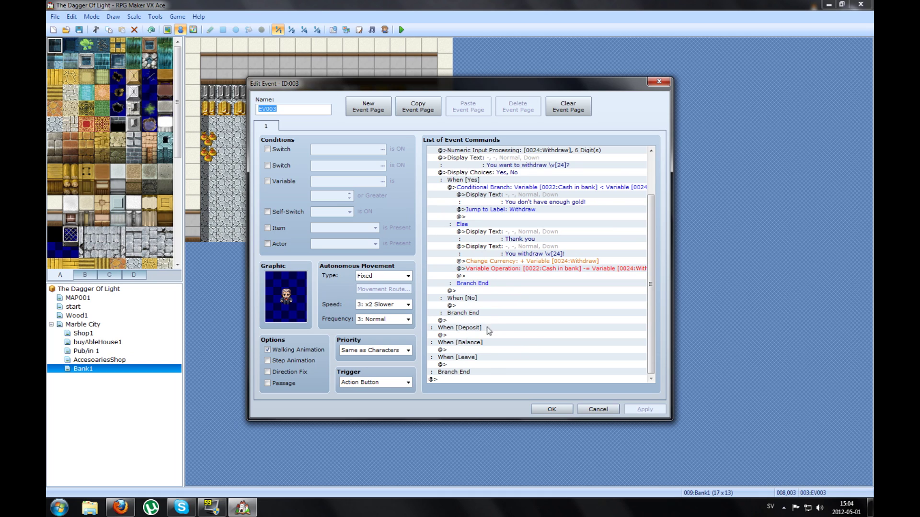
Under When [Deposit], add the People4-faced banker message 'How much?'
click(463, 335)
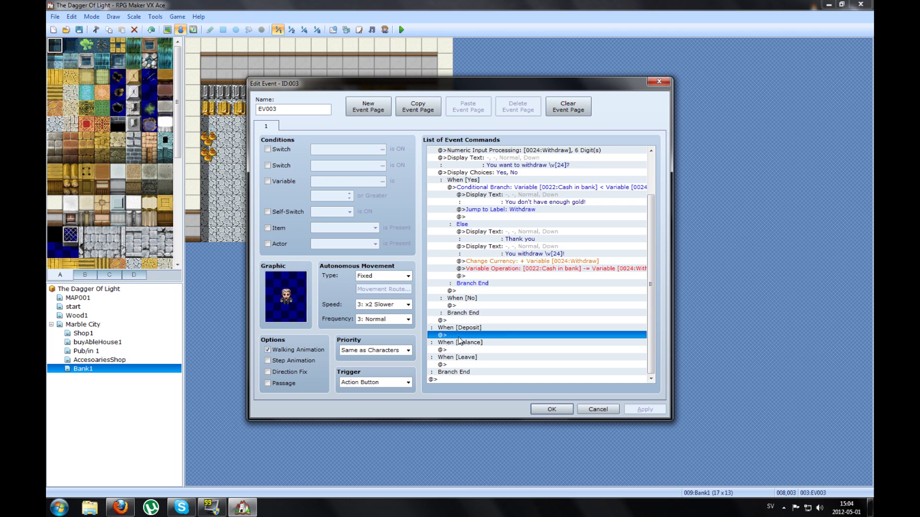
double_click(480, 336)
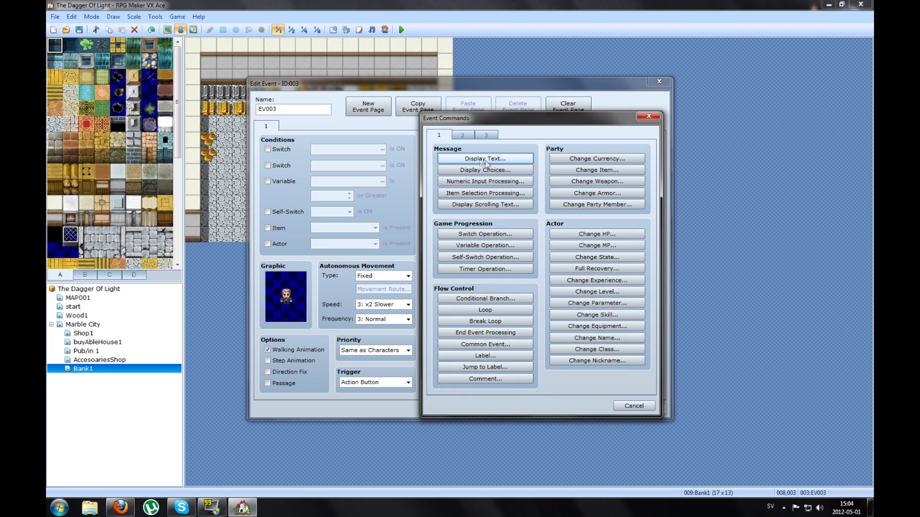
click(480, 161)
double_click(415, 277)
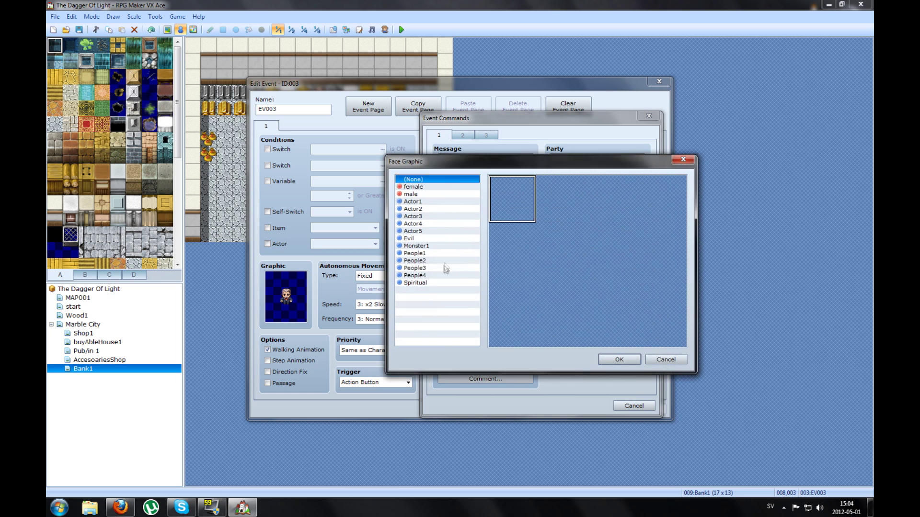
click(426, 276)
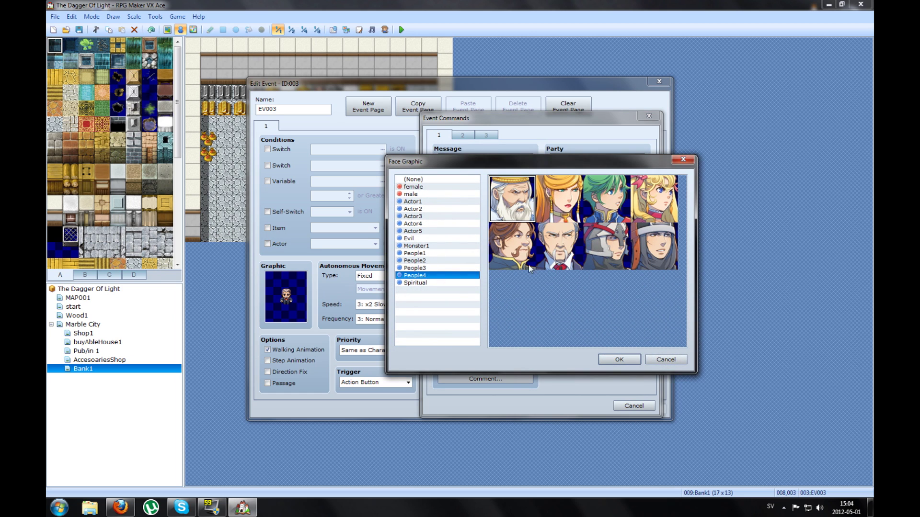
double_click(558, 259)
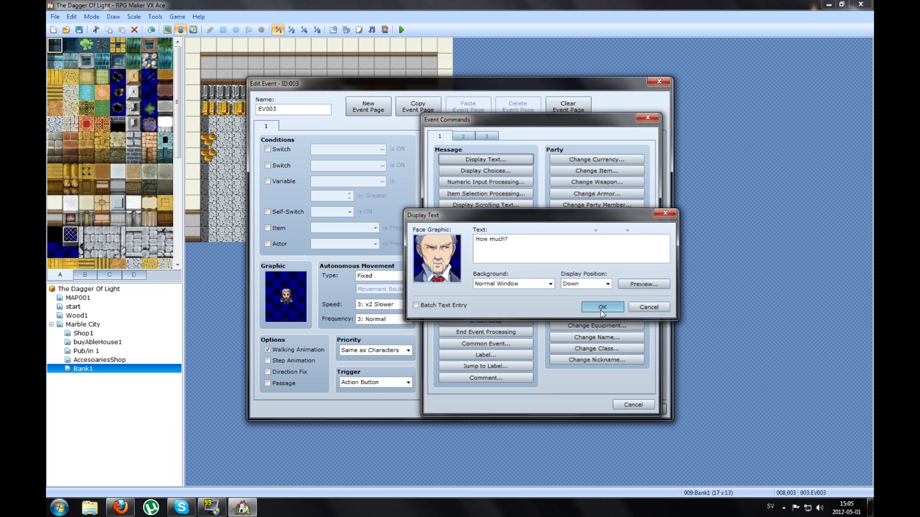
click(602, 308)
scroll(552, 343, down, 1)
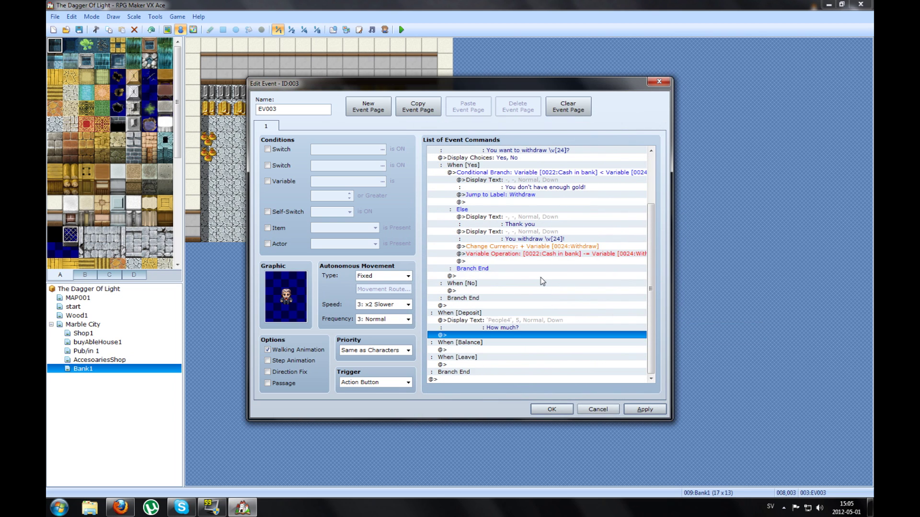
Insert a Label command named Deposit at the top of the Deposit branch
right_click(466, 326)
click(501, 329)
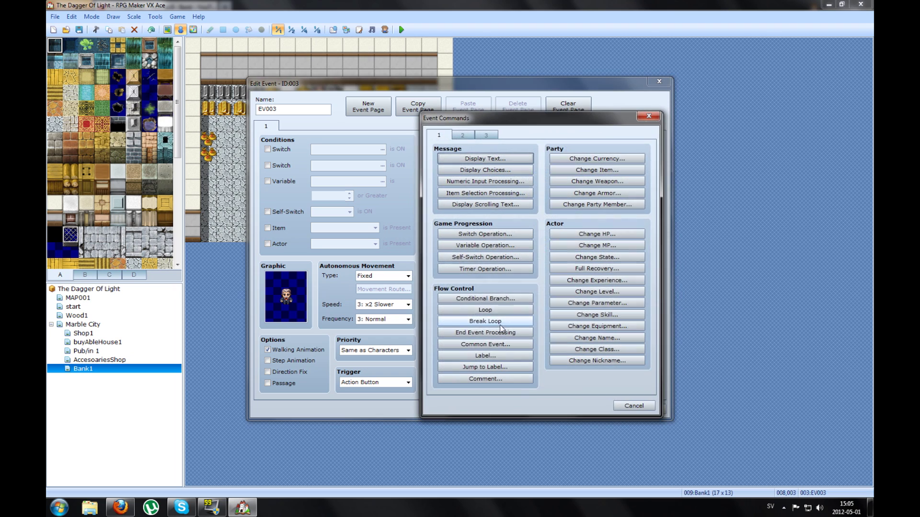
click(501, 356)
text(Deposit)
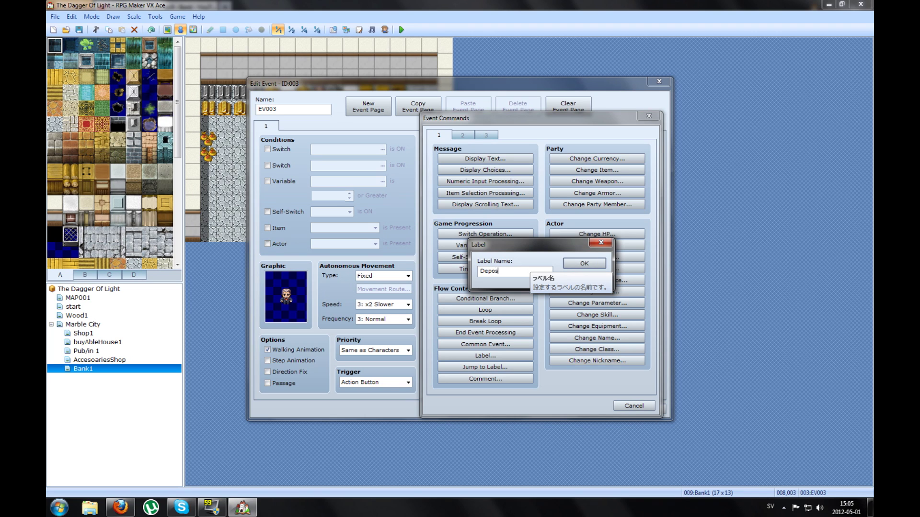
click(584, 264)
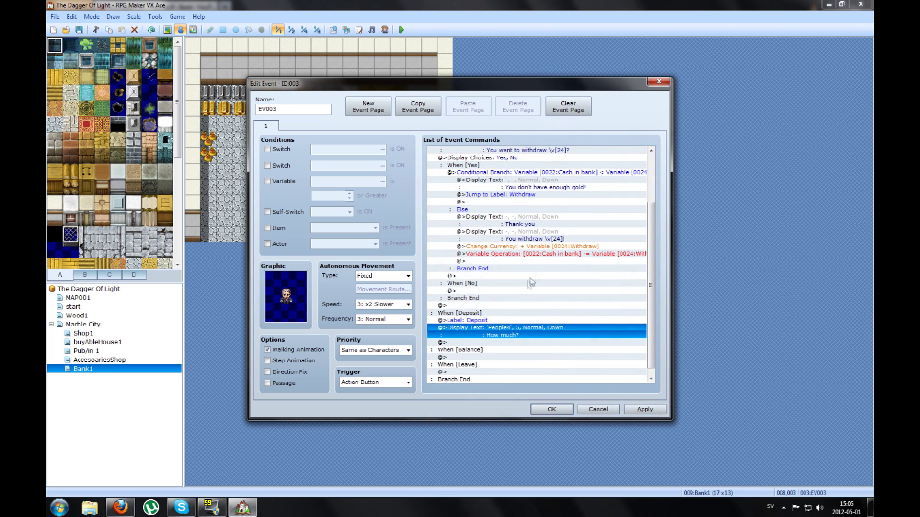
Check that the Deposit label sits just before the 'How much?' message
click(471, 320)
click(459, 328)
click(478, 320)
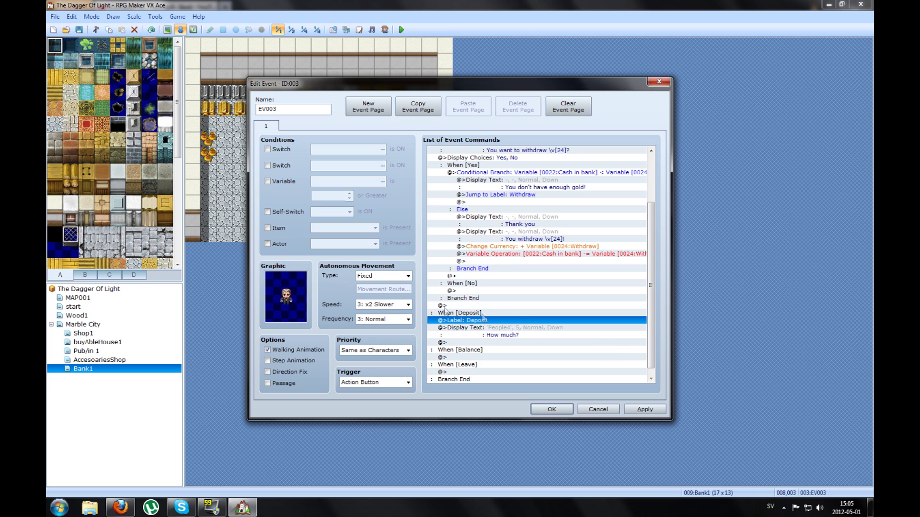
scroll(512, 306, down, 1)
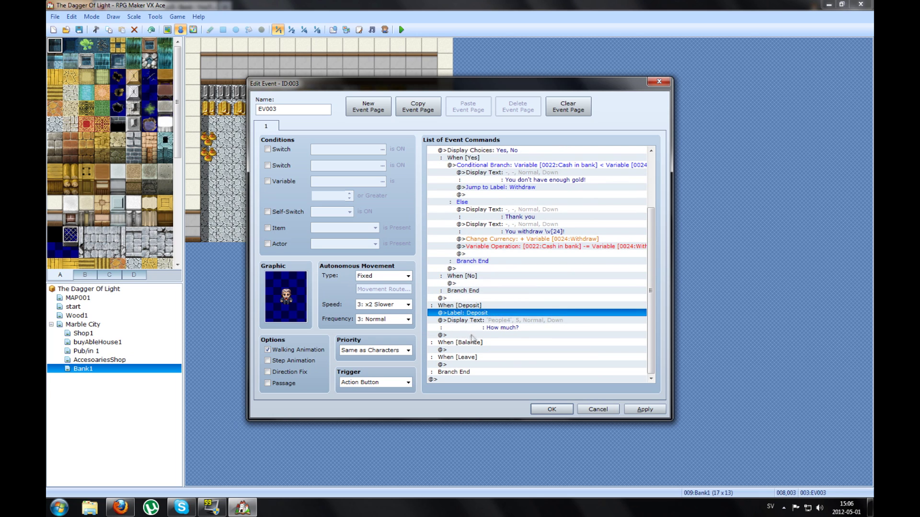
click(463, 335)
Add a Numeric Input Processing command storing a 6-digit number in 0023:Deposit
double_click(464, 335)
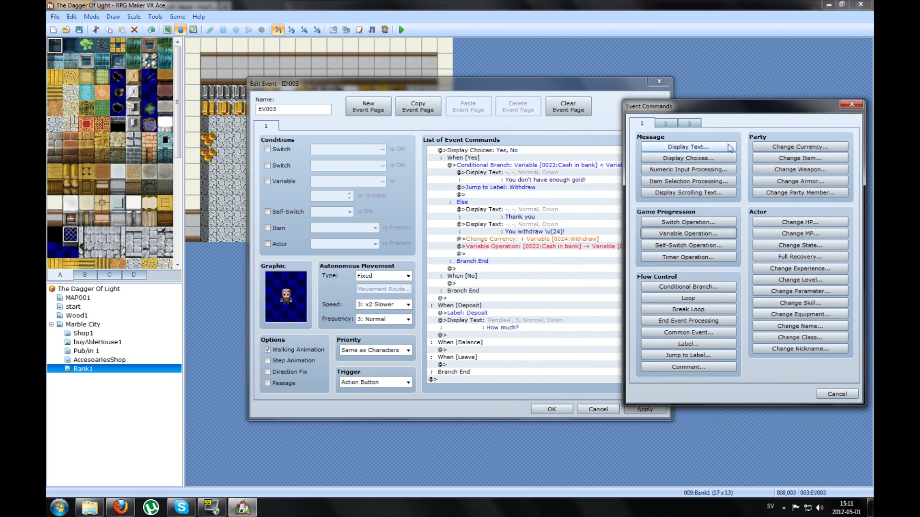
click(686, 173)
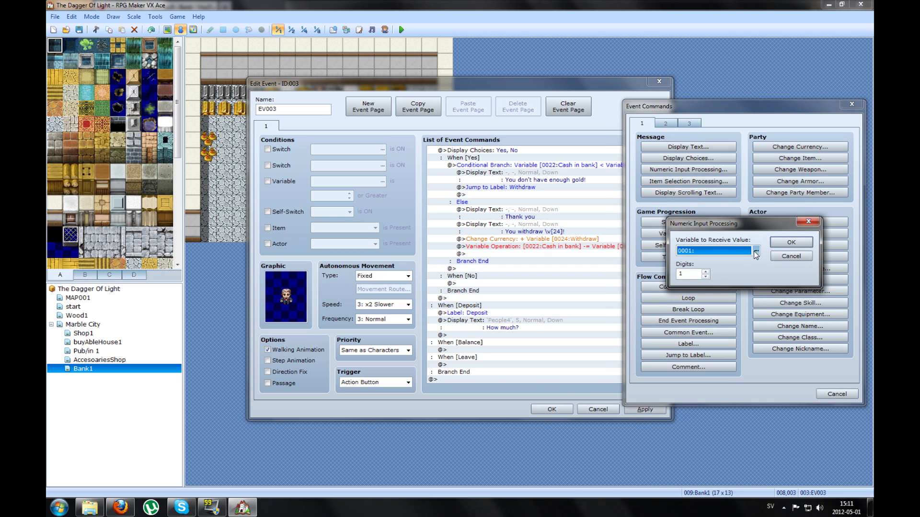
click(756, 251)
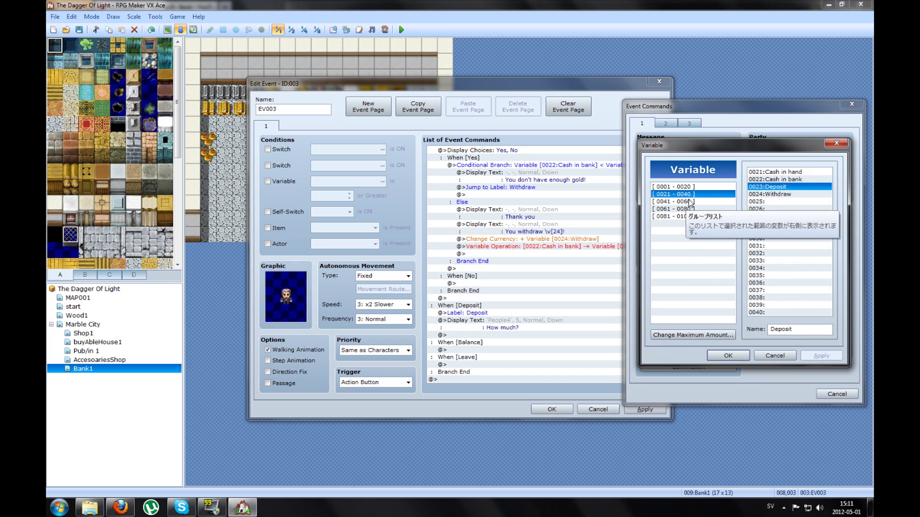
double_click(774, 188)
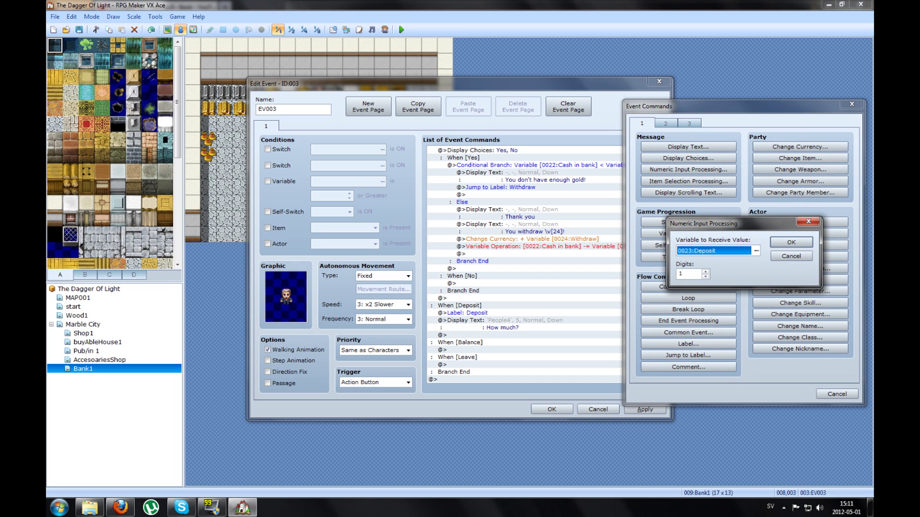
key(Tab)
text(6)
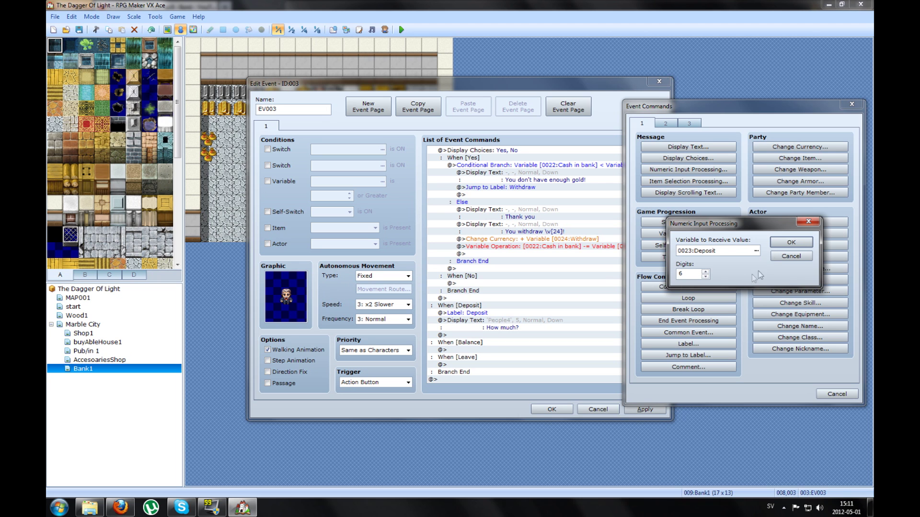
click(780, 245)
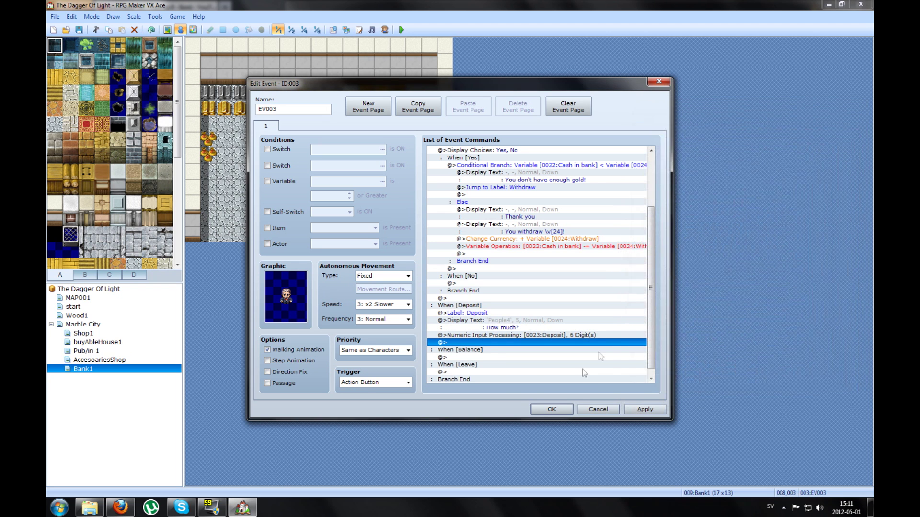
Begin a new banker message and bring up the People4 face set
double_click(475, 343)
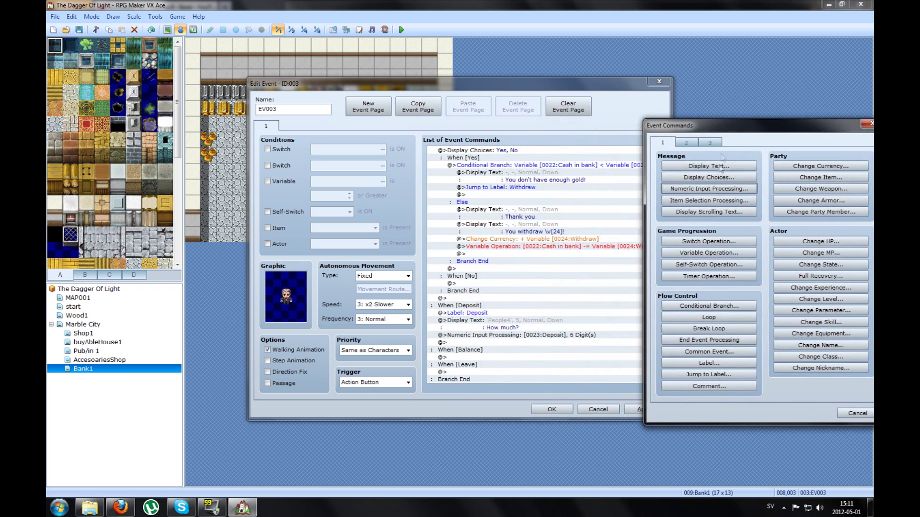
click(722, 166)
double_click(630, 263)
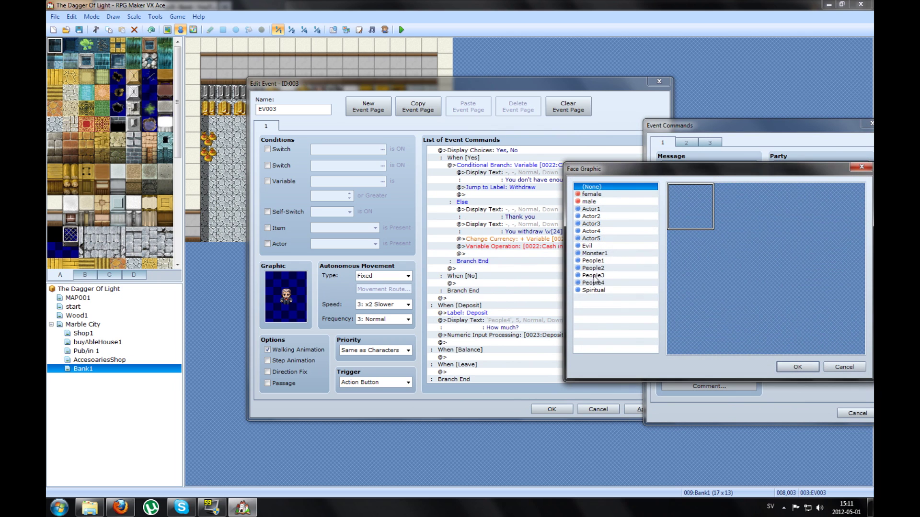
click(593, 283)
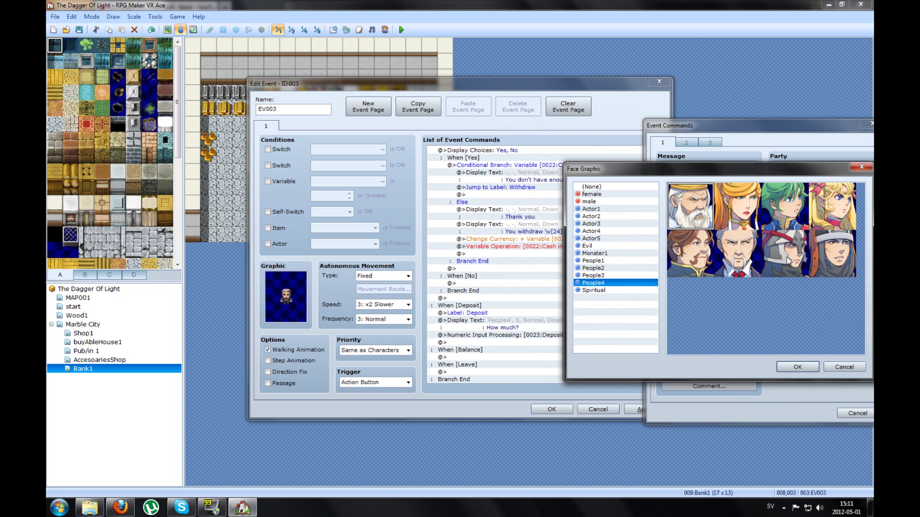
Add the People4-faced message 'You want to deposit \v[23]' after the number input
double_click(743, 259)
text(Y)
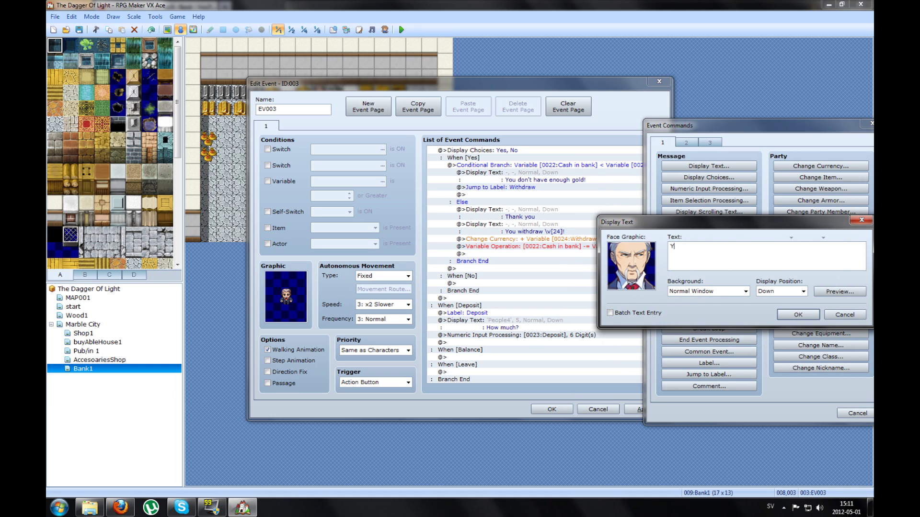
text(ou wa)
text([2)
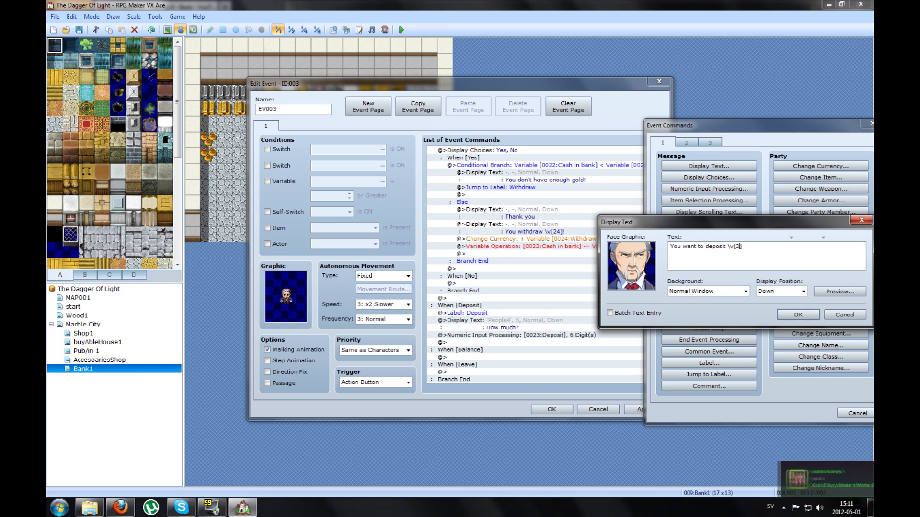
text(3)
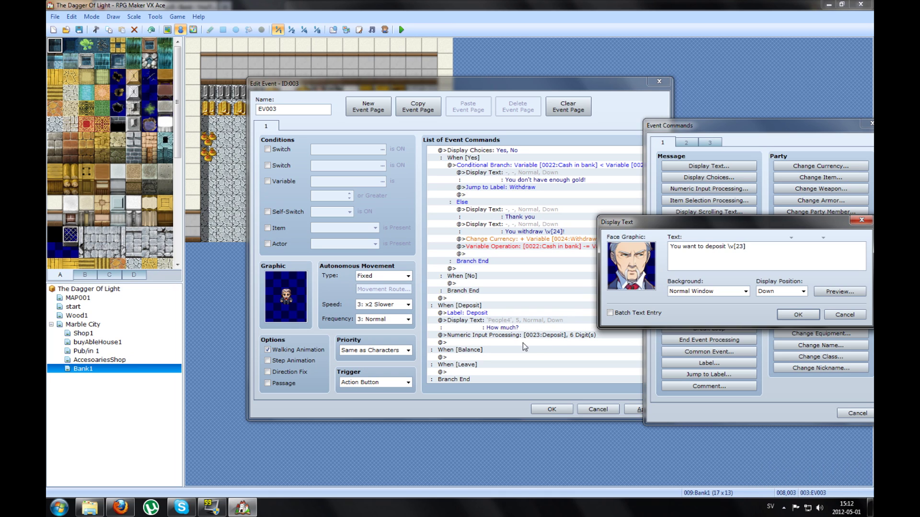
text(])
key(Left)
key(shift+Left)
key(Right)
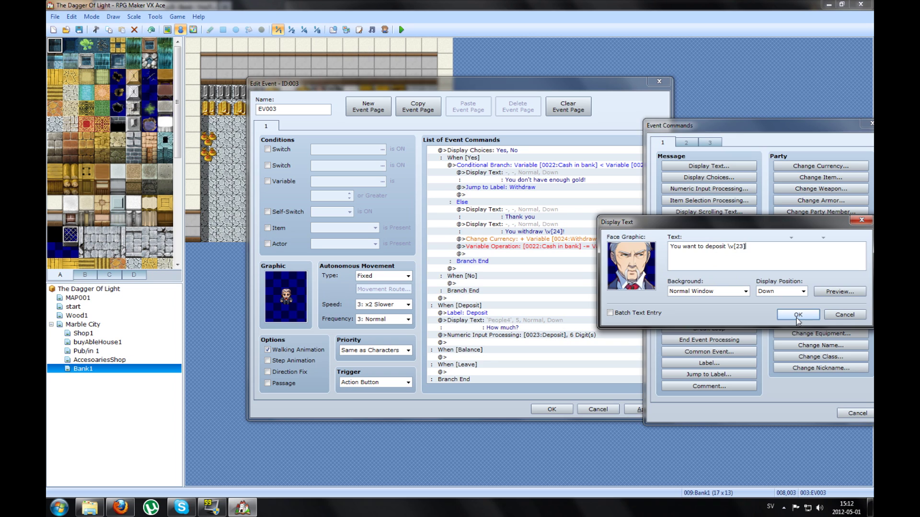
click(797, 315)
scroll(649, 272, down, 1)
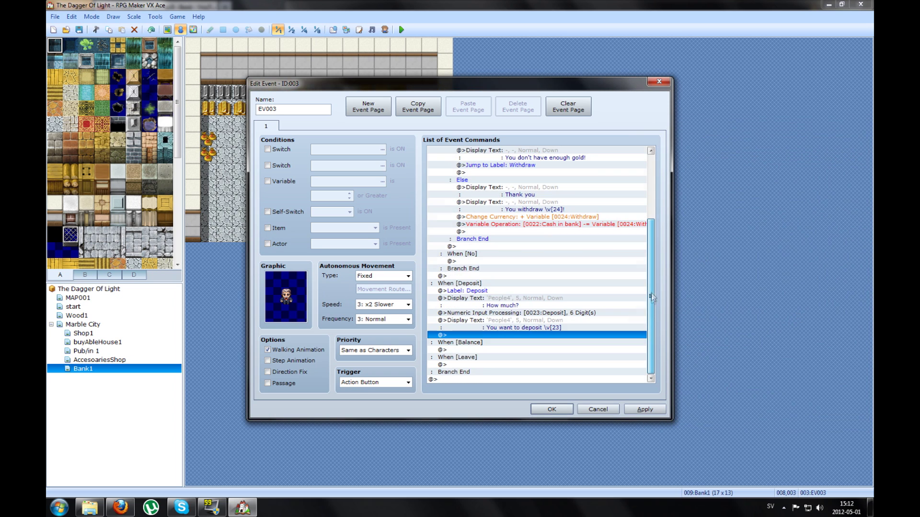
Apply the event, then add Yes/No choices after the deposit confirmation
click(645, 408)
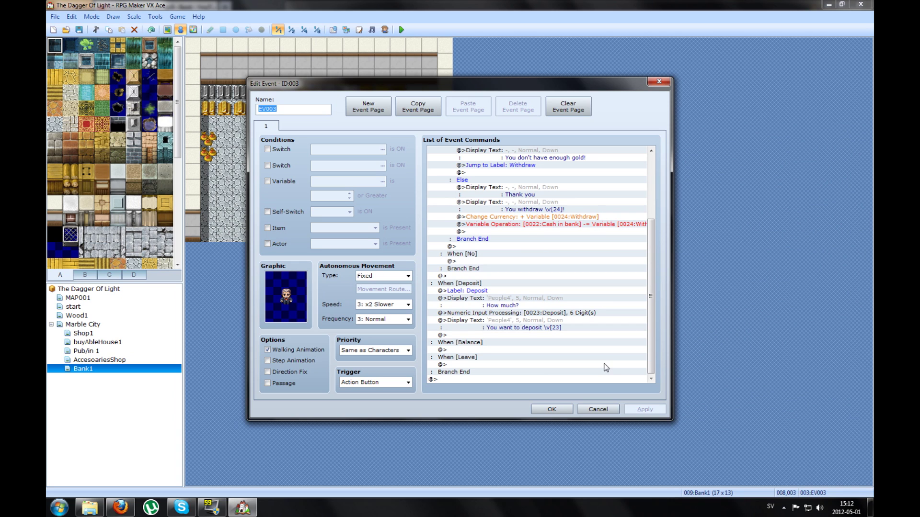
double_click(465, 336)
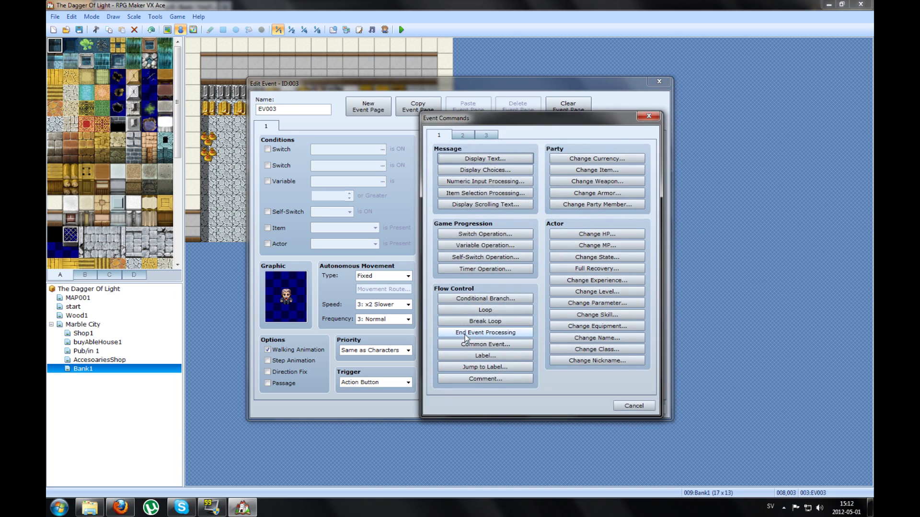
click(485, 171)
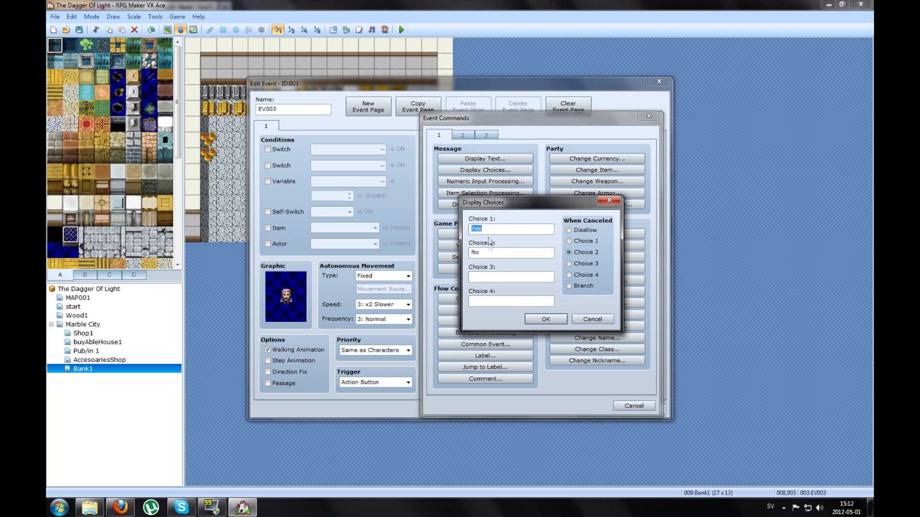
click(546, 319)
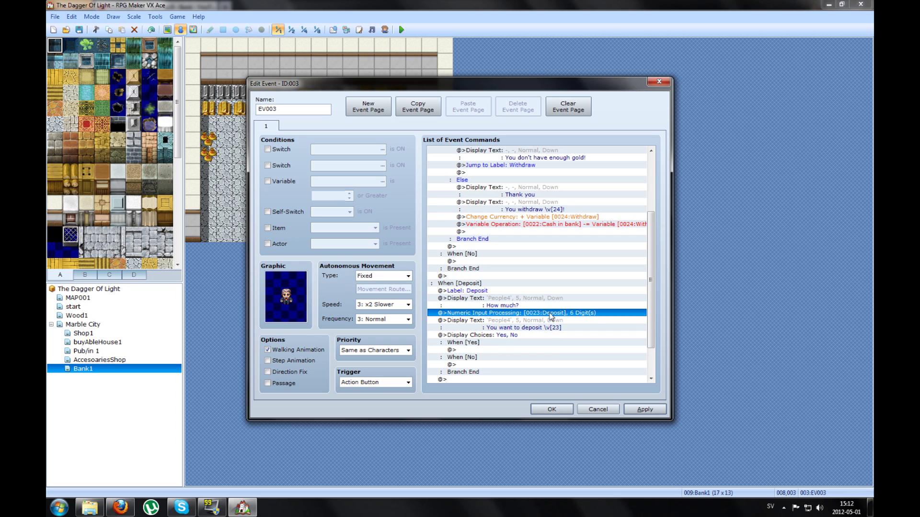
Select the empty line under When [Yes] and open its command list
click(550, 315)
click(482, 350)
scroll(489, 345, down, 2)
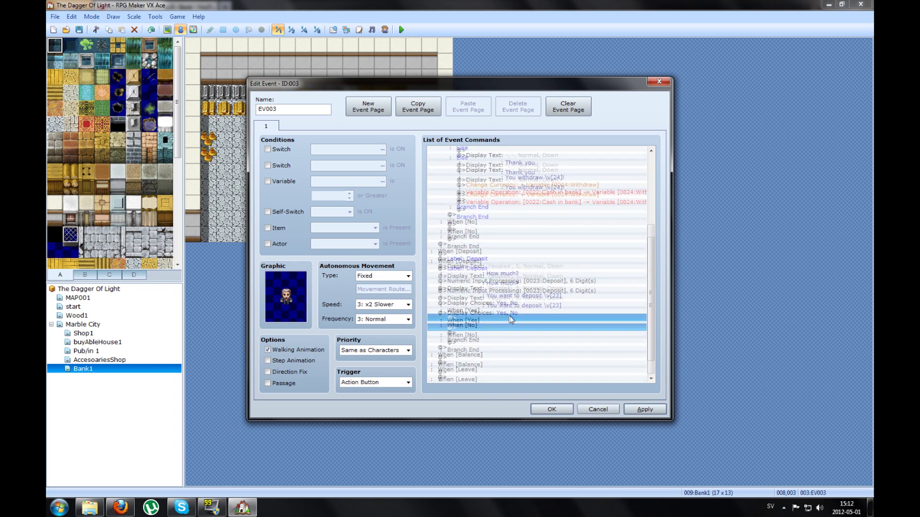
click(473, 292)
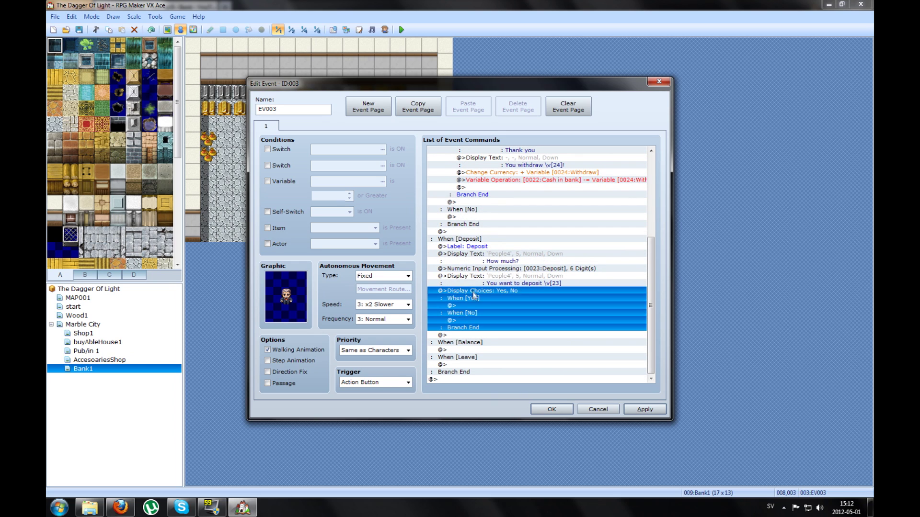
double_click(468, 305)
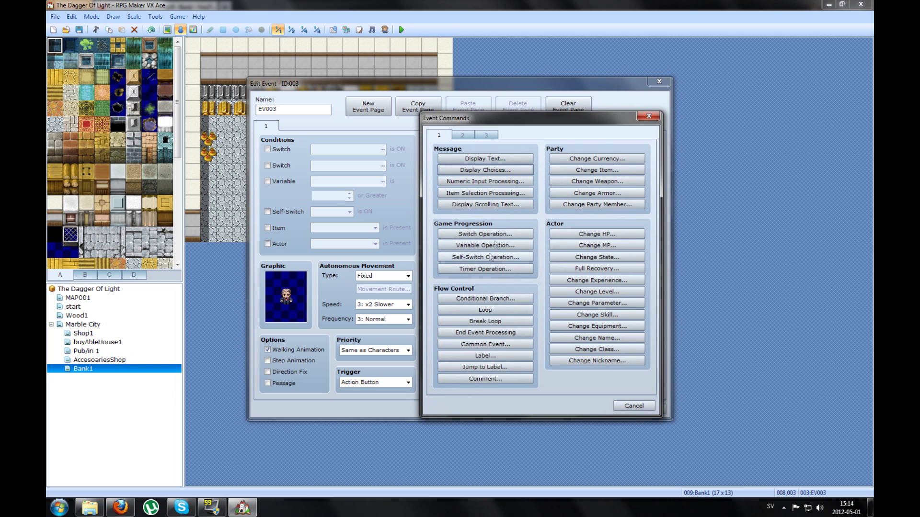
Add a Conditional Branch checking whether 0023:Deposit is greater than variable 0021:Cash in hand
click(492, 299)
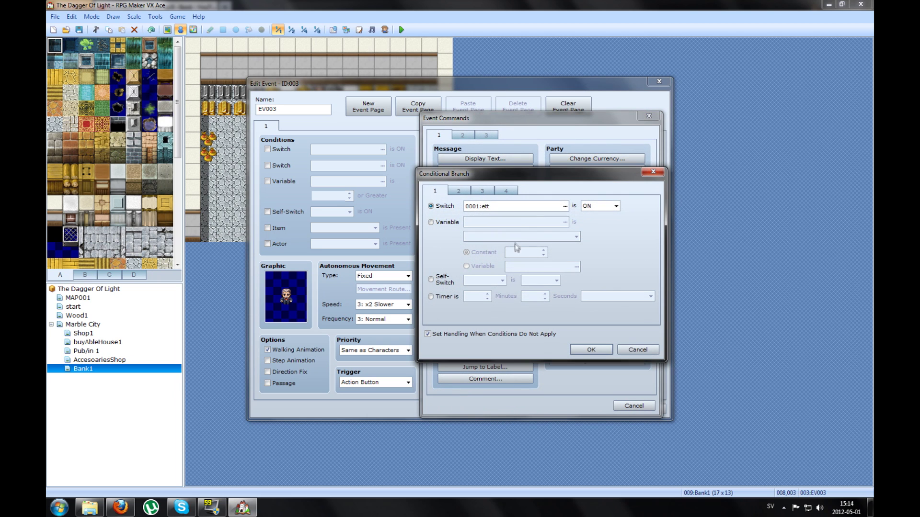
click(441, 223)
click(564, 222)
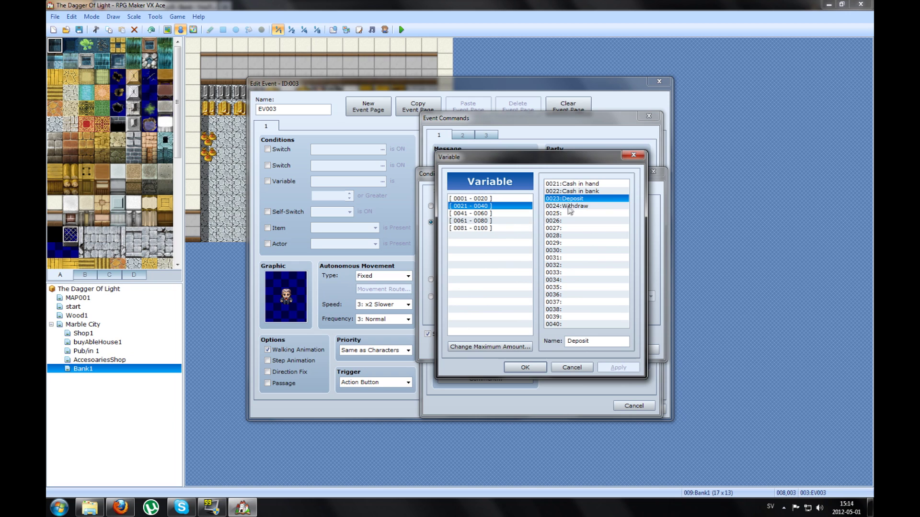
double_click(575, 199)
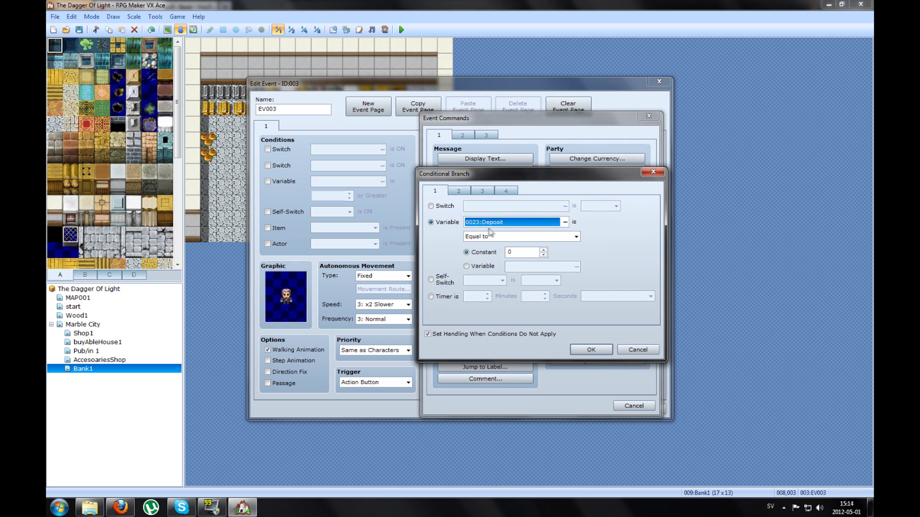
click(534, 237)
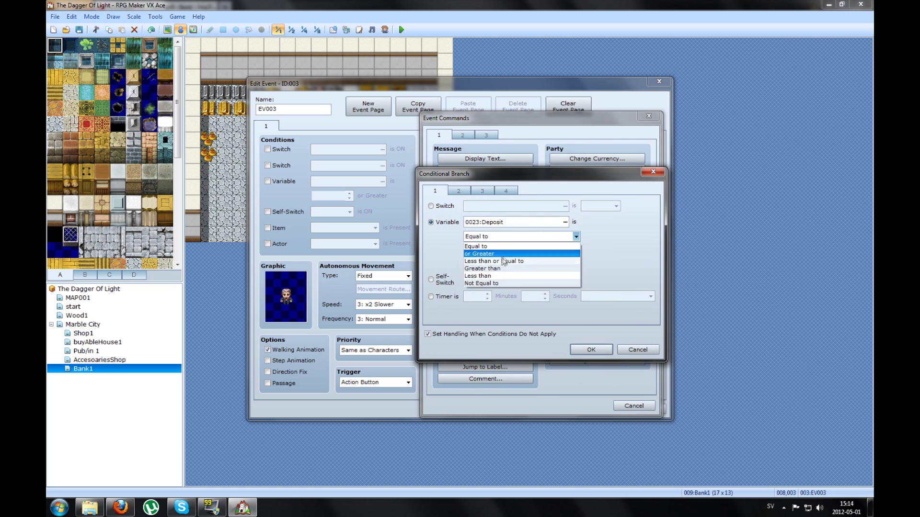
click(498, 269)
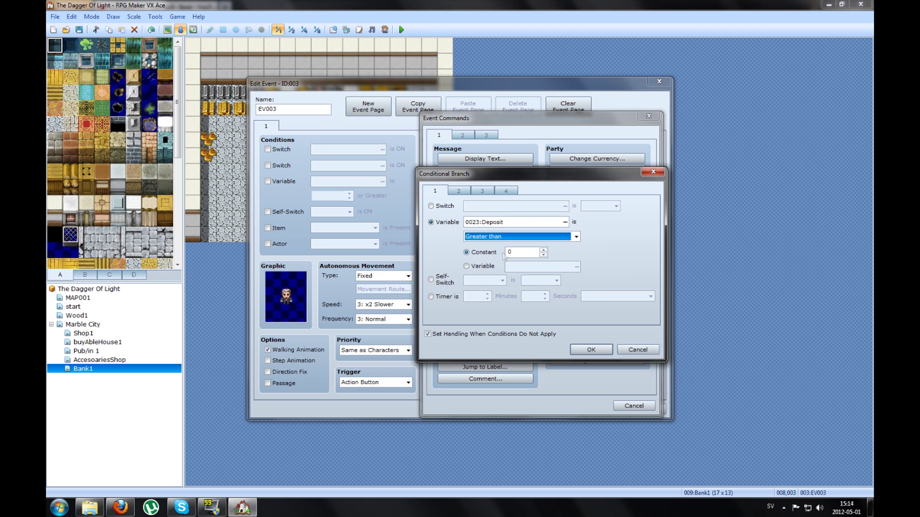
click(483, 266)
double_click(567, 267)
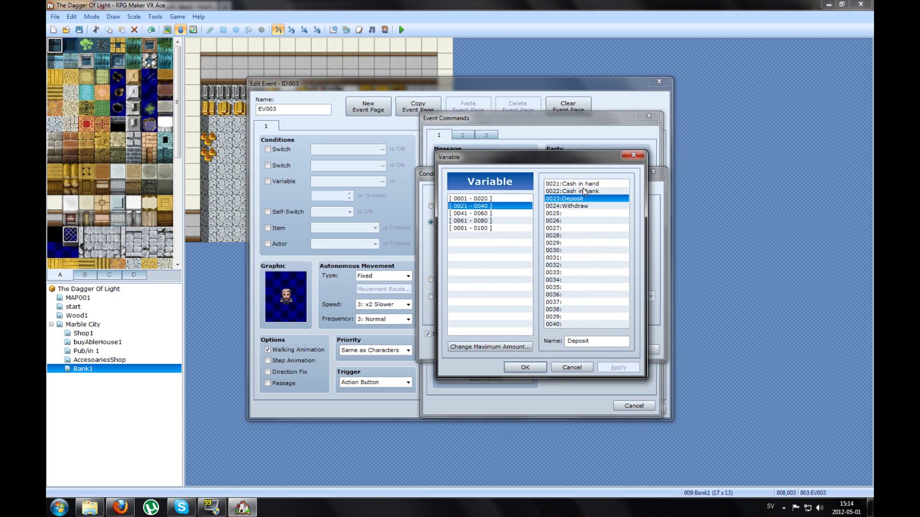
click(579, 184)
double_click(578, 184)
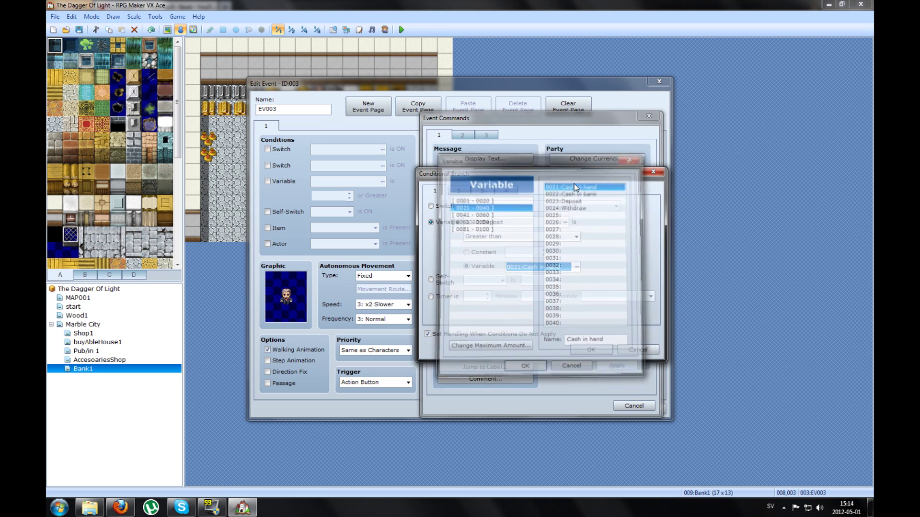
click(588, 348)
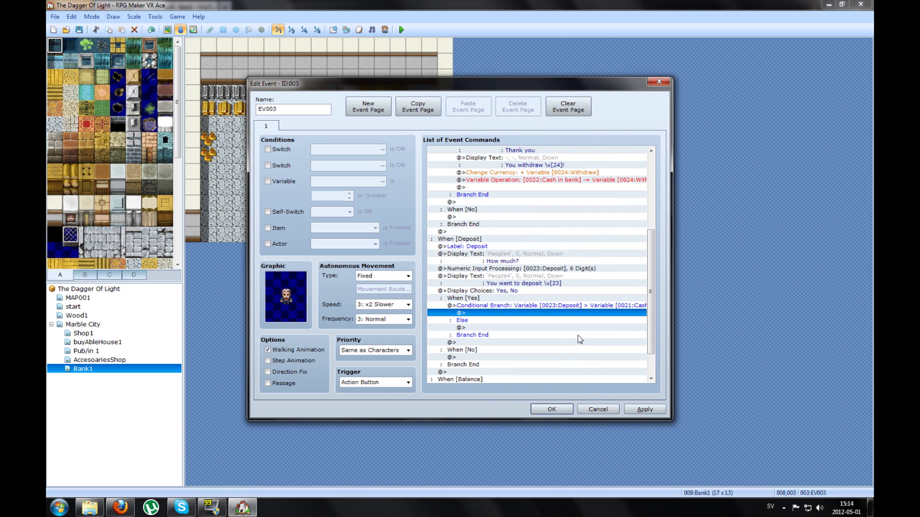
double_click(470, 313)
drag(510, 100, 701, 123)
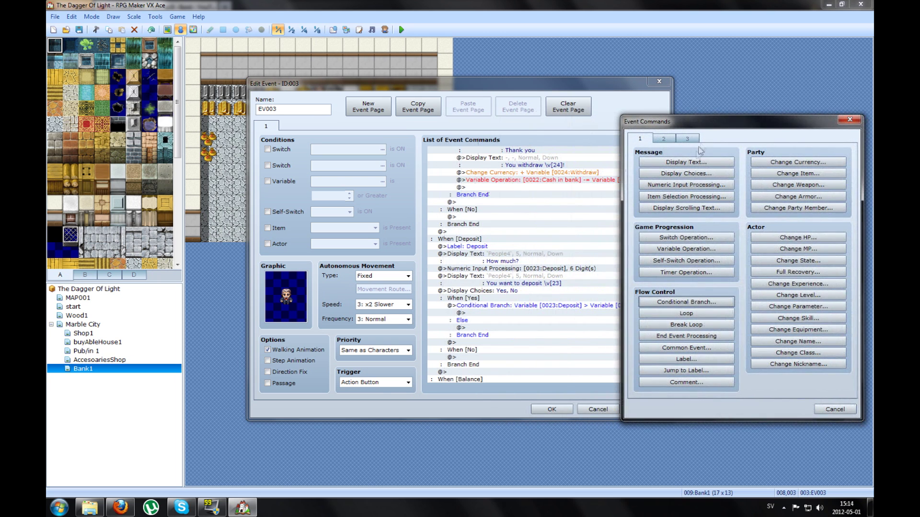
Have the grey-haired People4 banker say 'You don't have enough gold sir!'
click(686, 162)
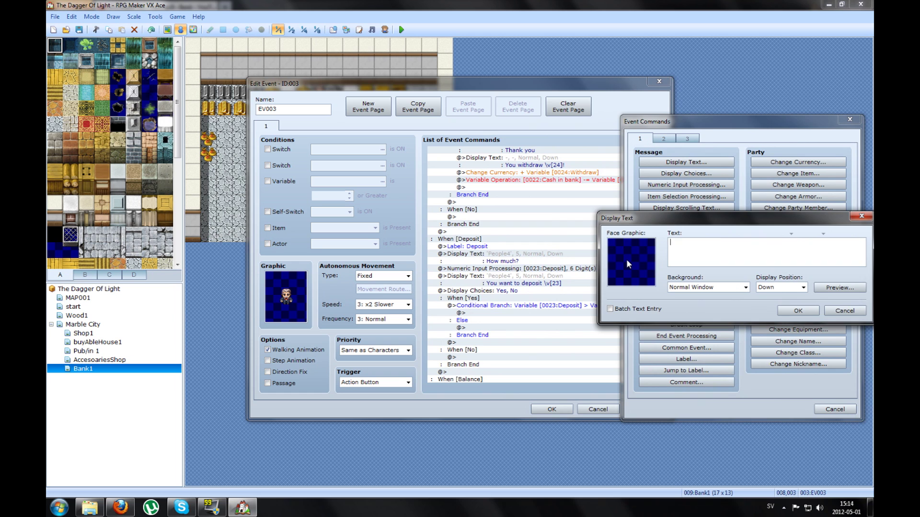
double_click(626, 260)
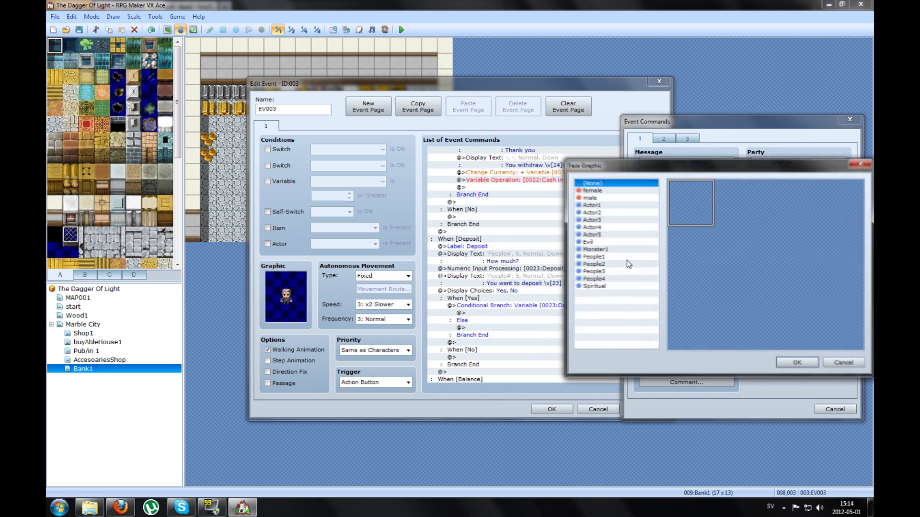
click(598, 279)
double_click(746, 256)
text(You don't have enough gold sir!)
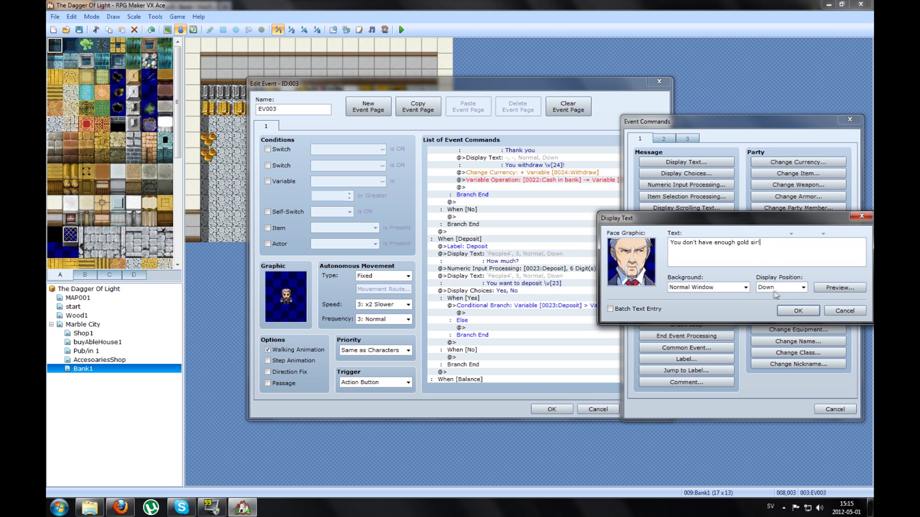
click(798, 311)
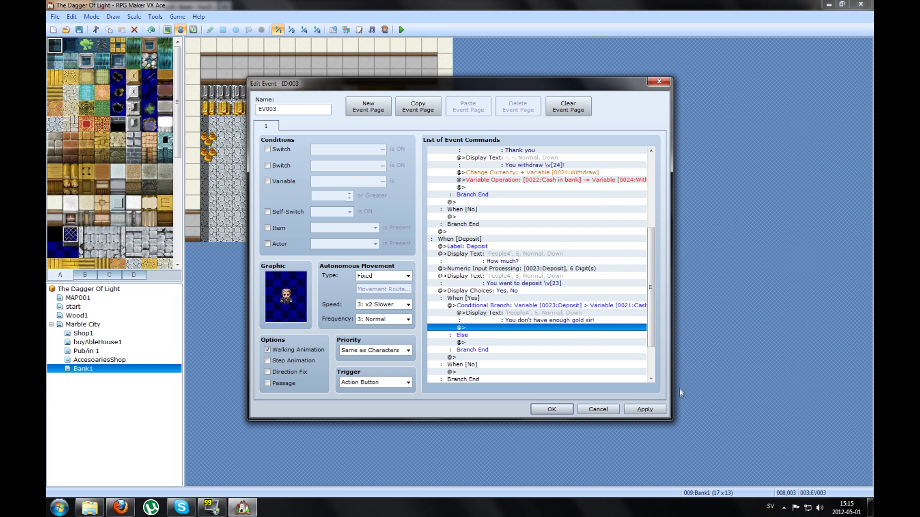
Check the Deposit label and the not-enough-gold message, then start a command after it
click(488, 342)
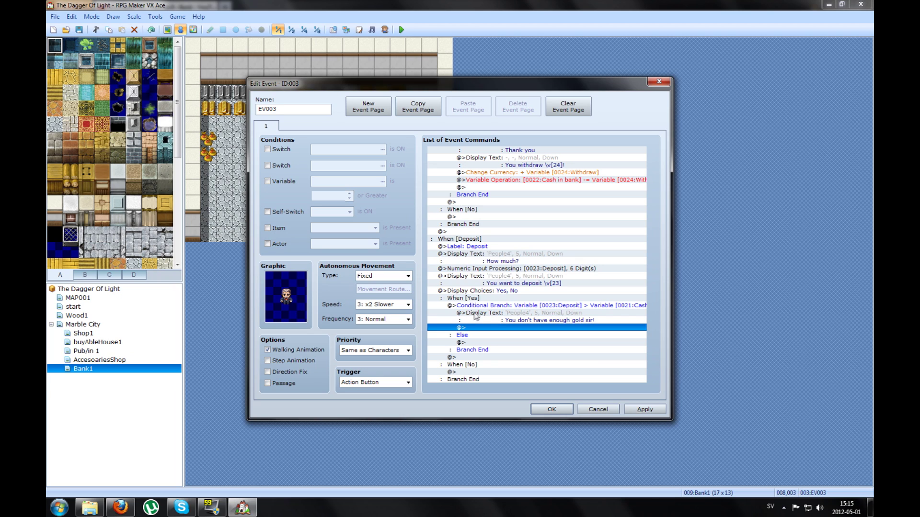
click(459, 246)
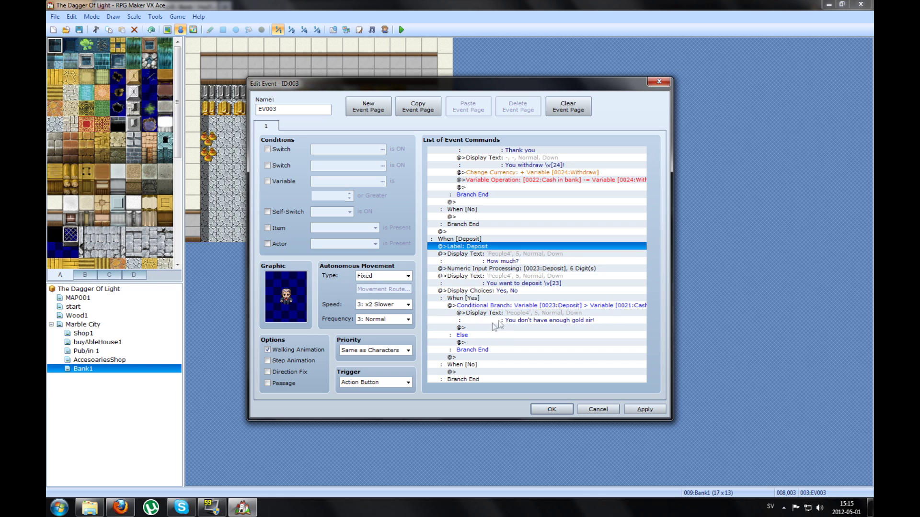
click(519, 316)
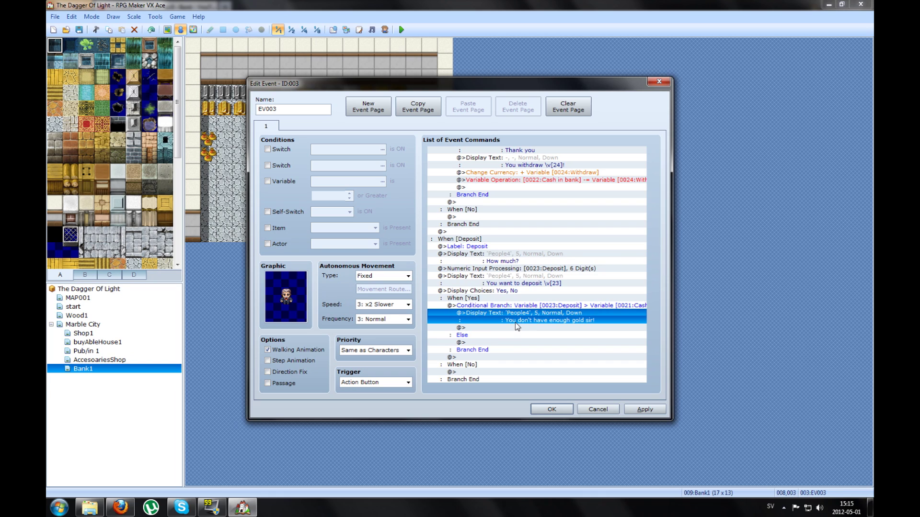
double_click(474, 328)
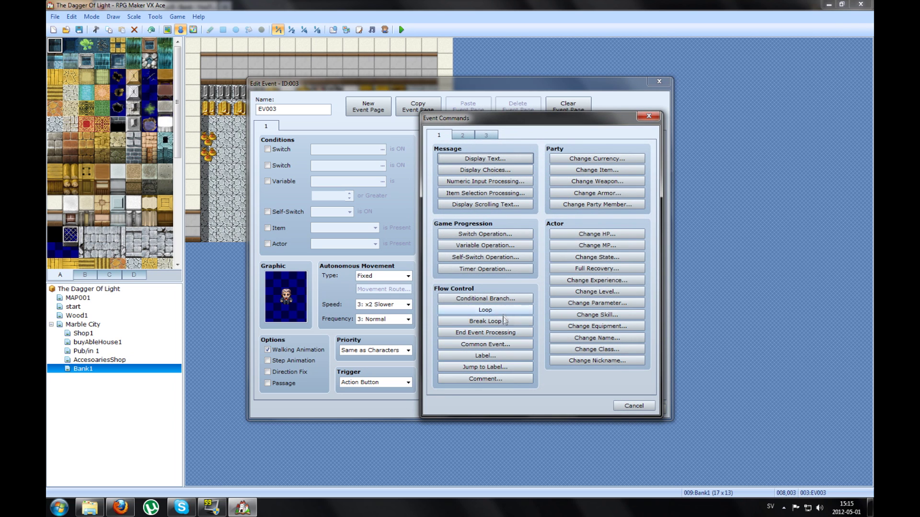
Add a Jump to Label: Deposit after the not-enough-gold message
click(485, 367)
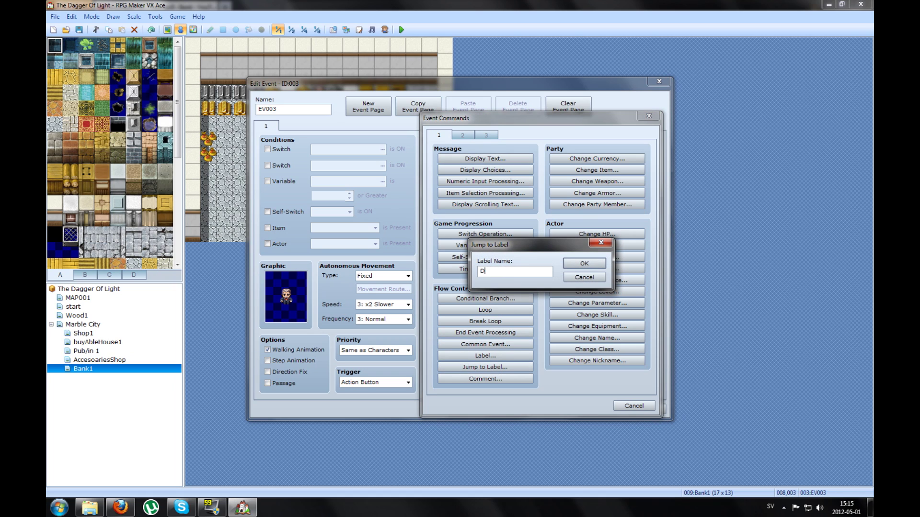
text(Deposit)
click(584, 264)
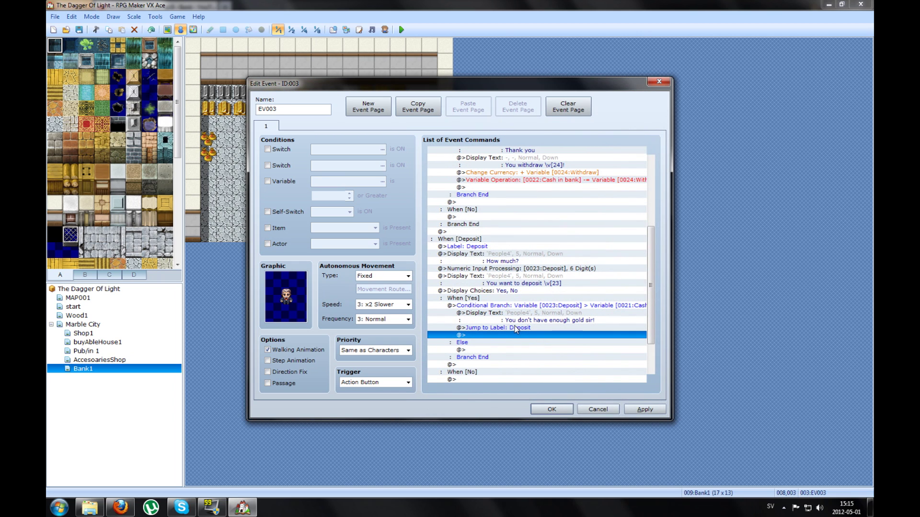
click(465, 248)
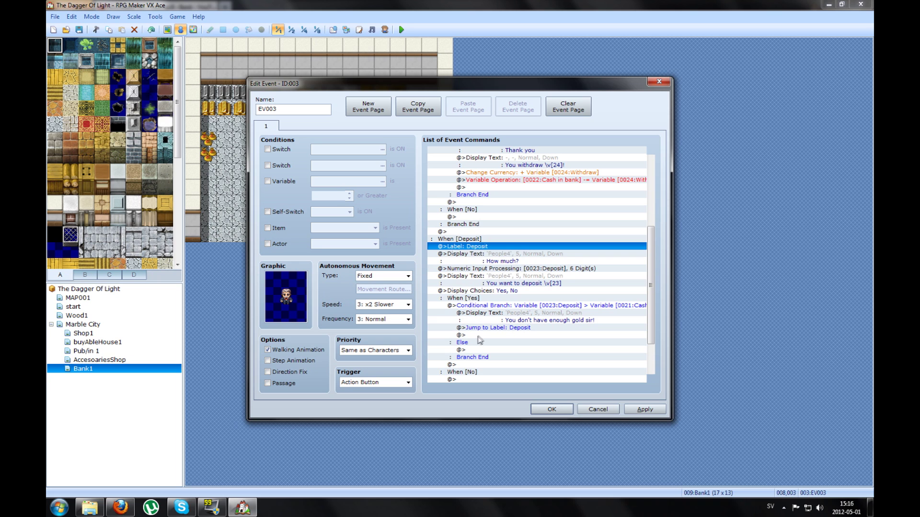
click(471, 350)
Add the banker's 'Thanks!' message with the People4 grey-haired man face in the Else branch
double_click(470, 349)
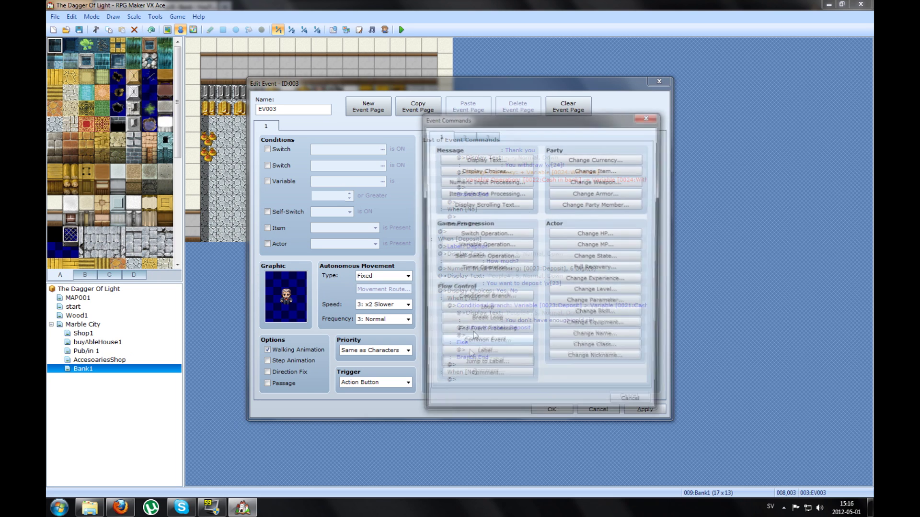
drag(527, 128, 737, 87)
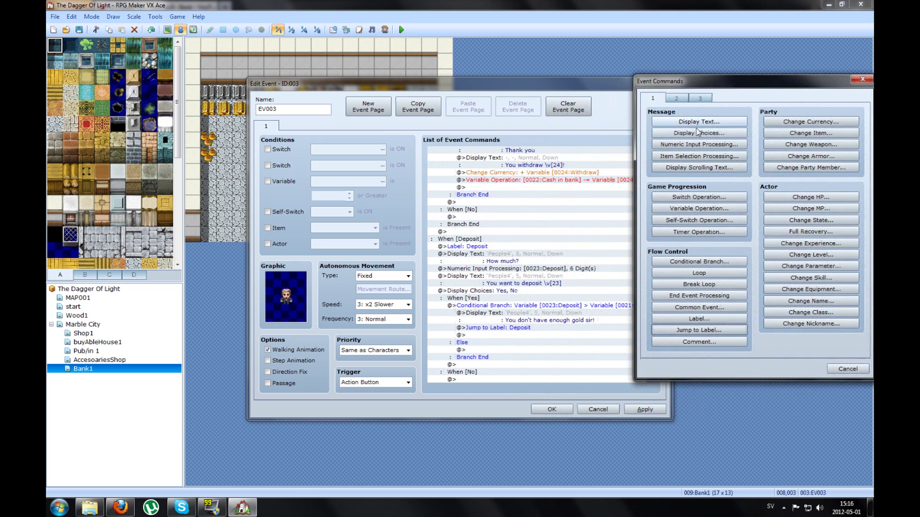
click(697, 121)
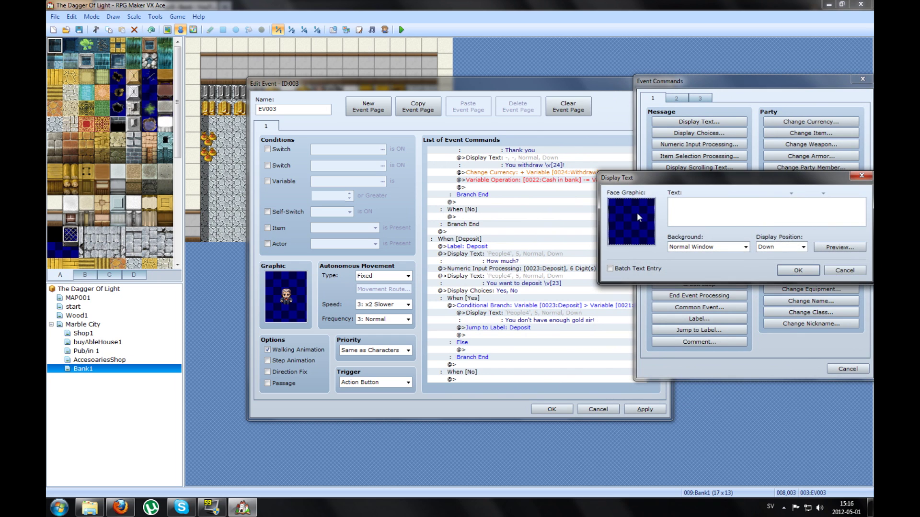
double_click(637, 212)
click(597, 237)
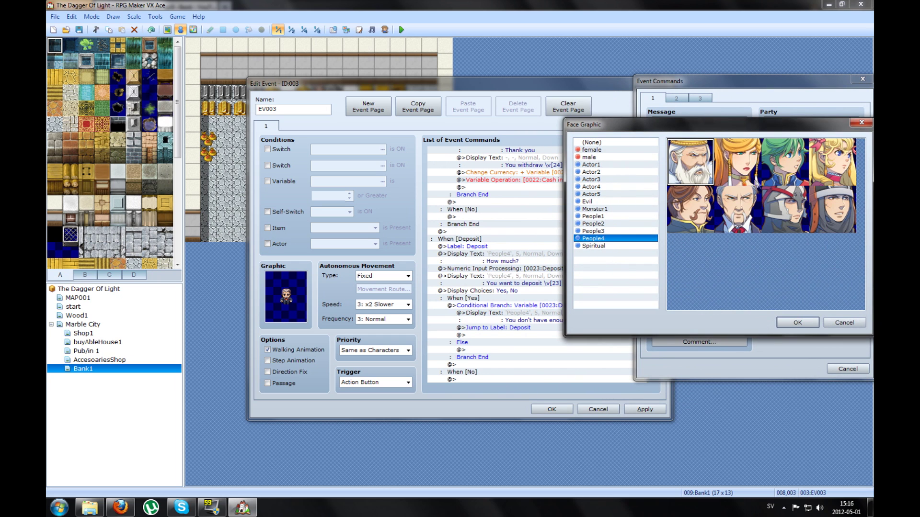
double_click(753, 215)
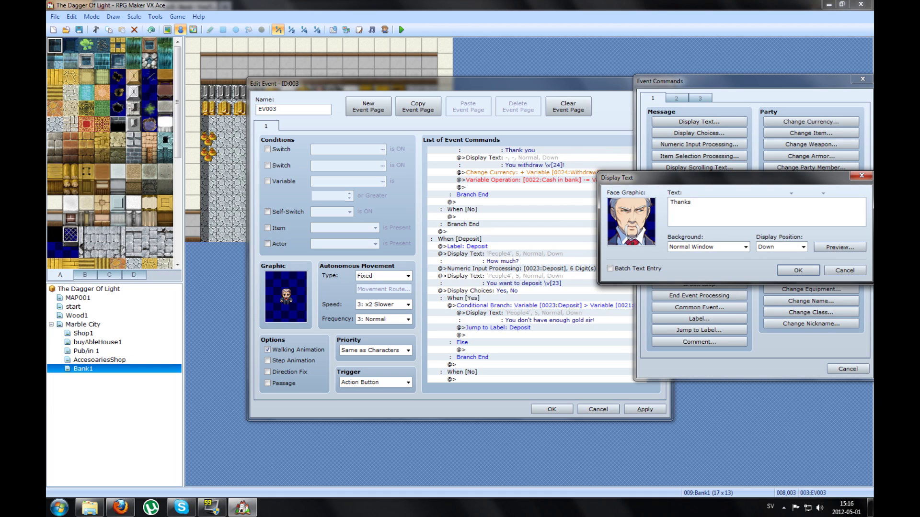
click(799, 271)
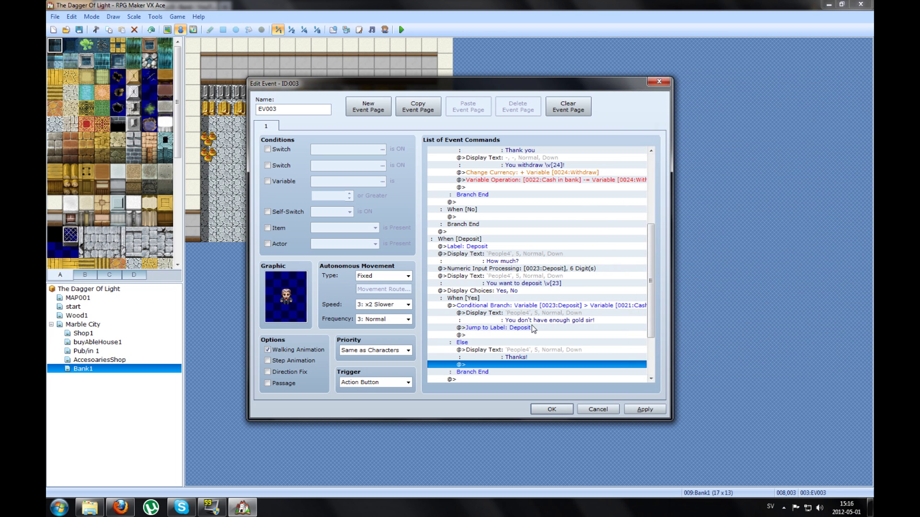
Add a 'You deposit \v[23]' message after the Thanks! reply
key(Return)
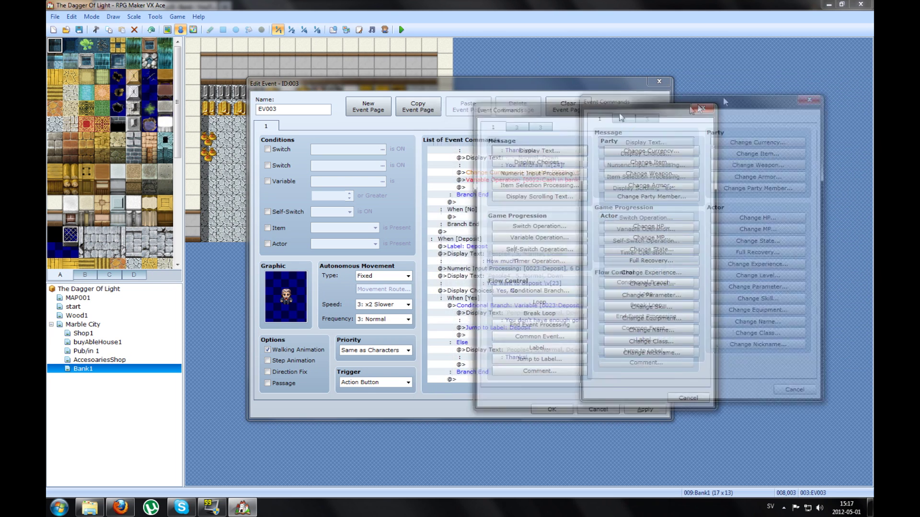
drag(535, 105, 777, 82)
click(747, 122)
double_click(631, 234)
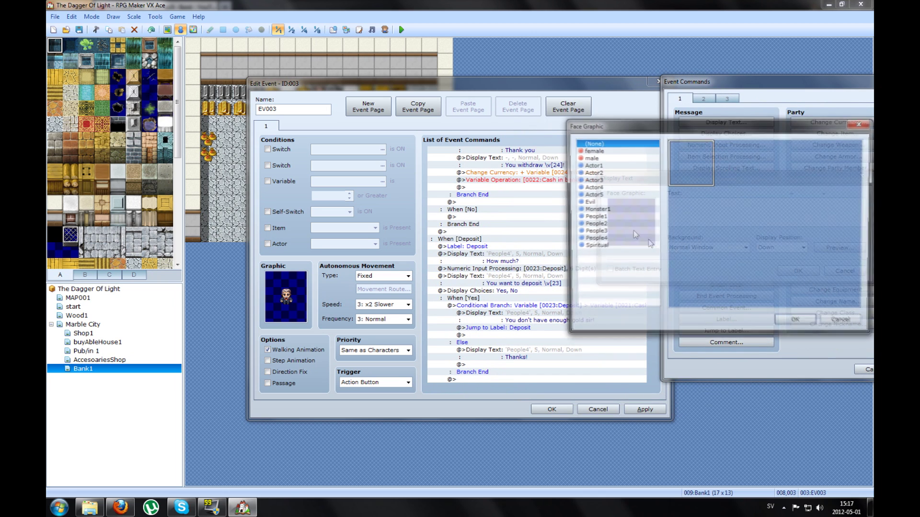
click(590, 238)
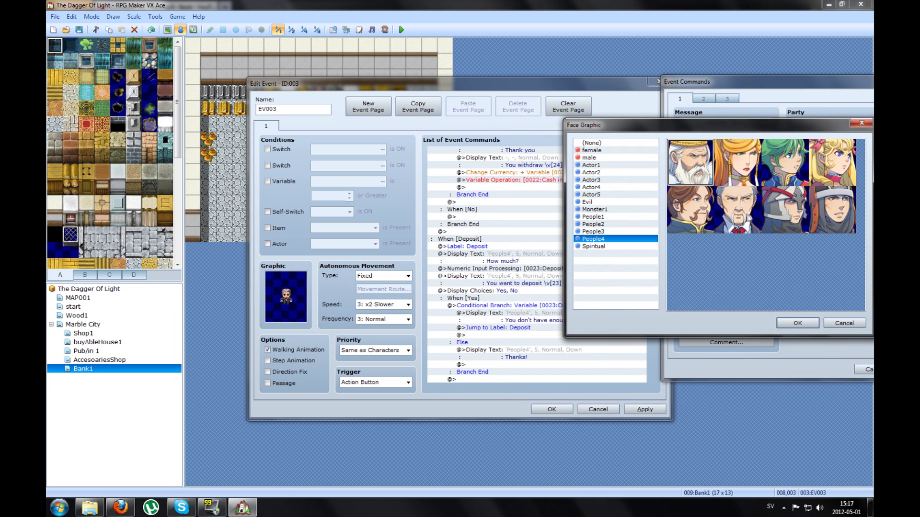
click(844, 323)
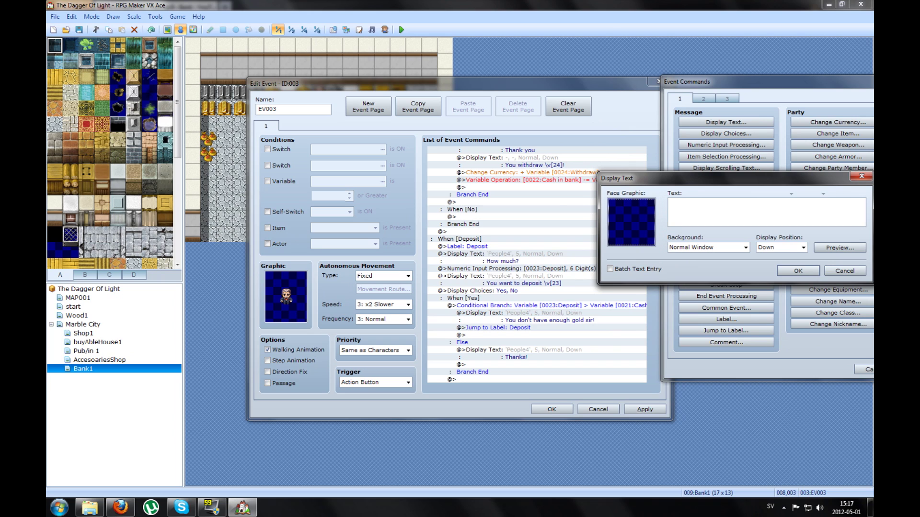
key(Tab)
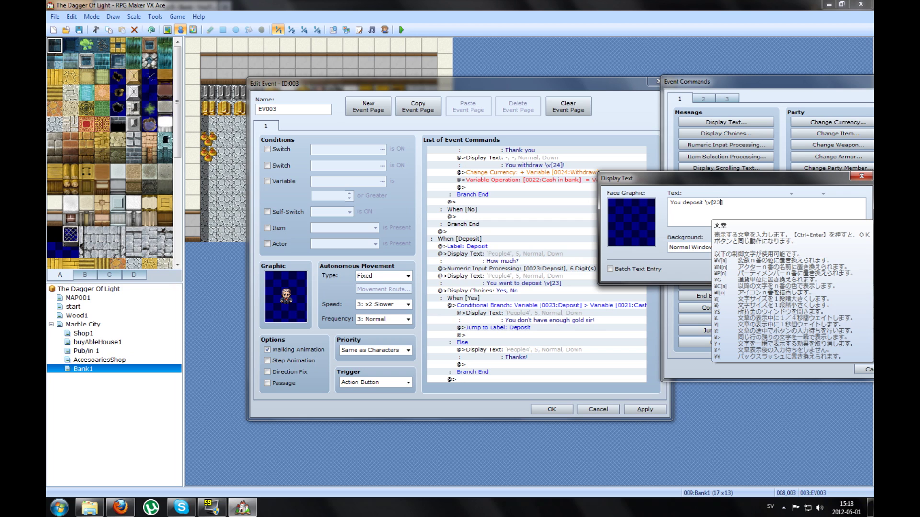
text(])
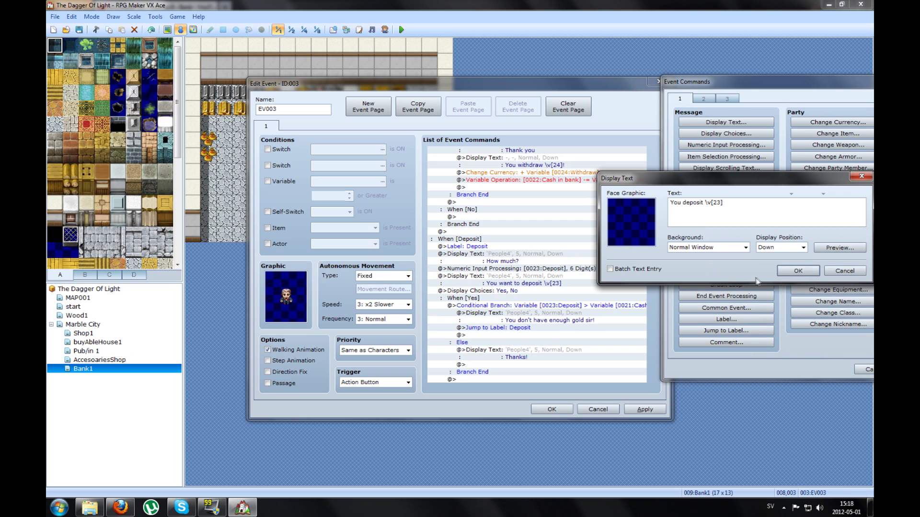
click(804, 273)
drag(651, 281, 651, 324)
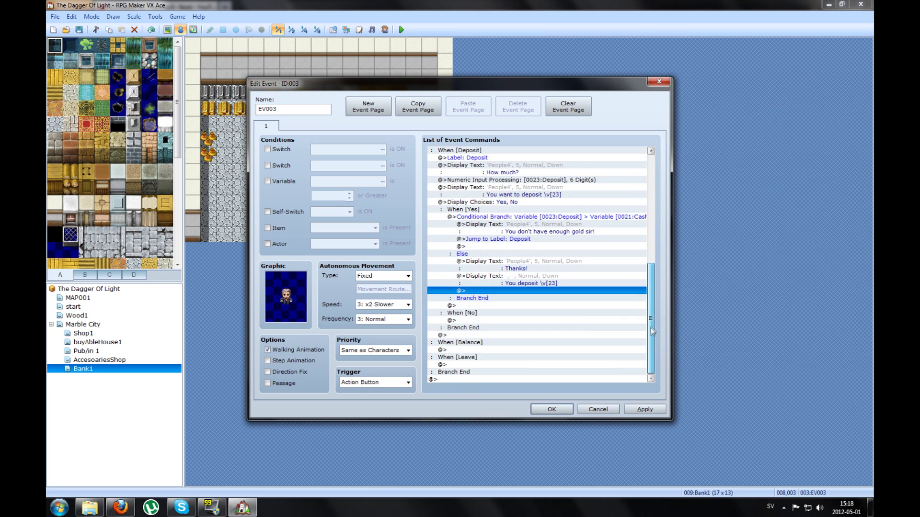
Add Change Currency decreasing the party's gold by variable 0023:Deposit
double_click(475, 292)
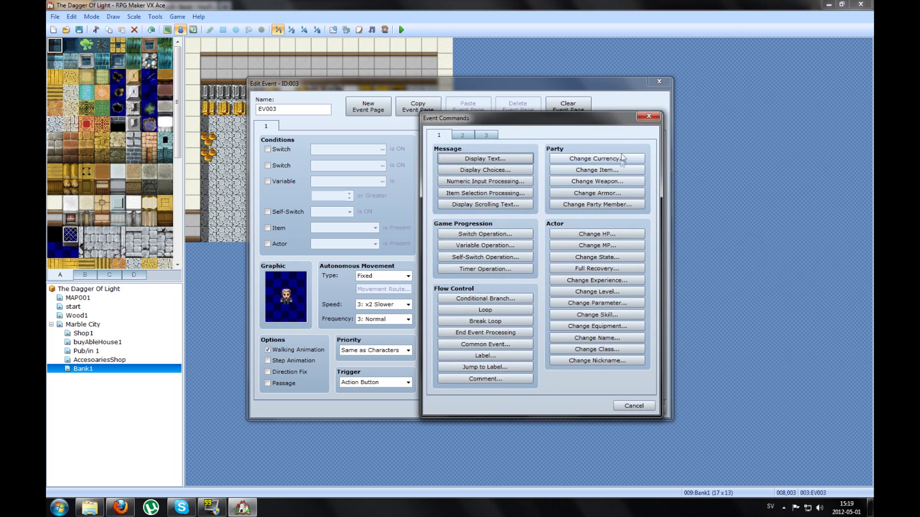
drag(587, 127, 252, 122)
click(264, 153)
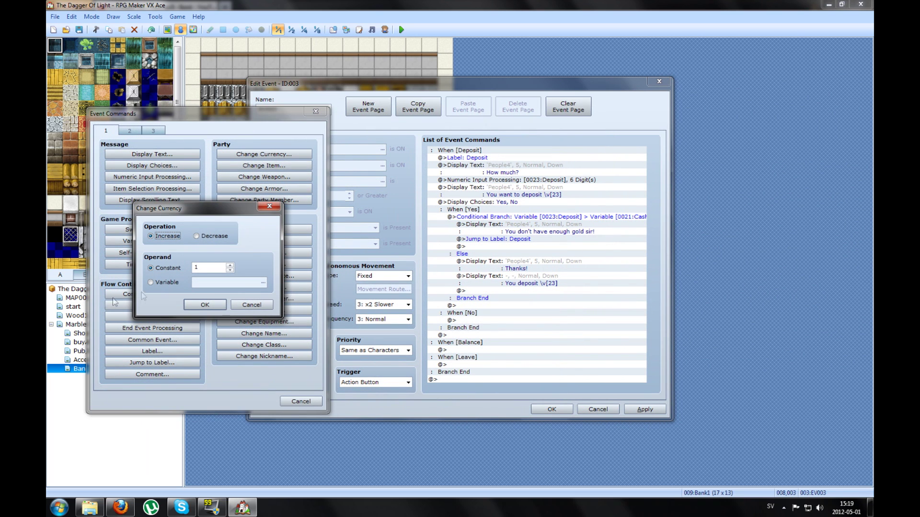
click(205, 236)
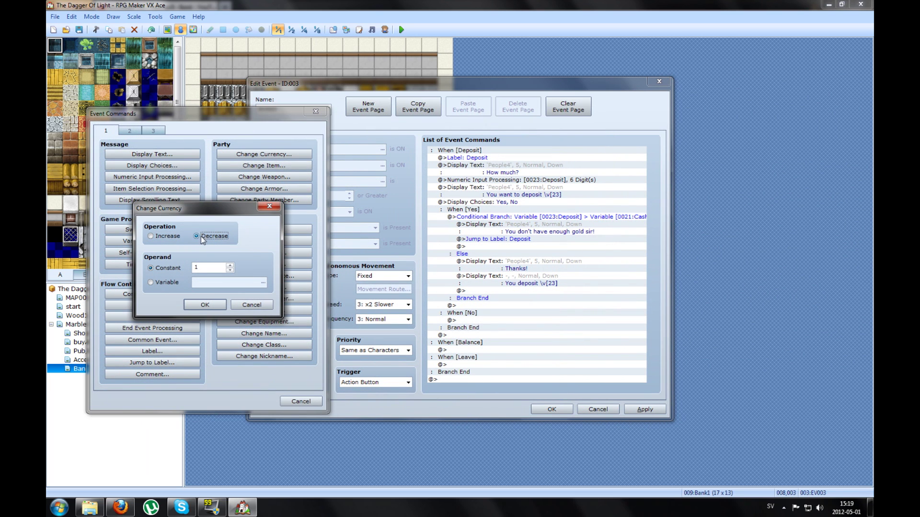
click(160, 283)
click(263, 283)
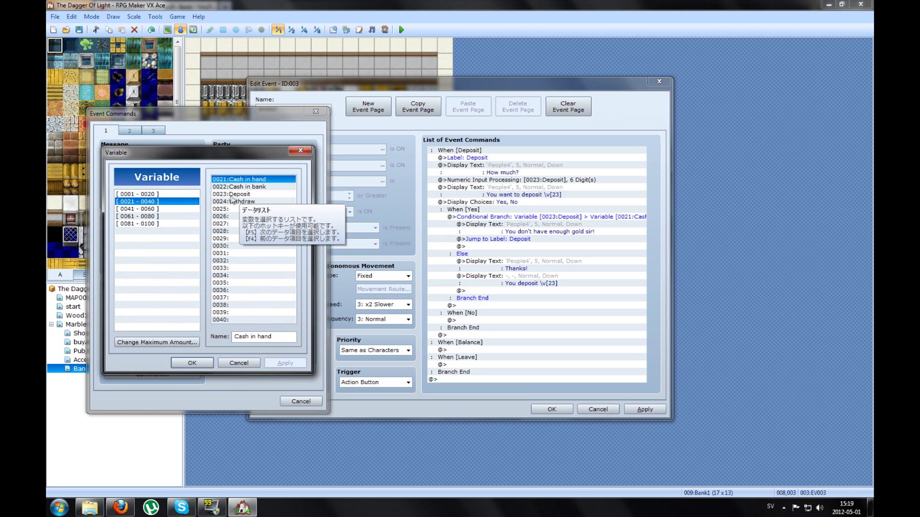
click(236, 195)
double_click(235, 194)
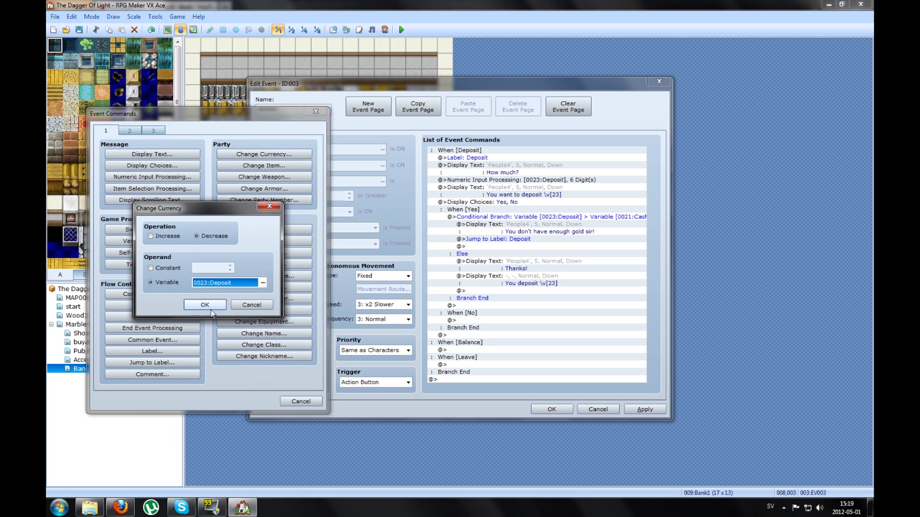
click(211, 304)
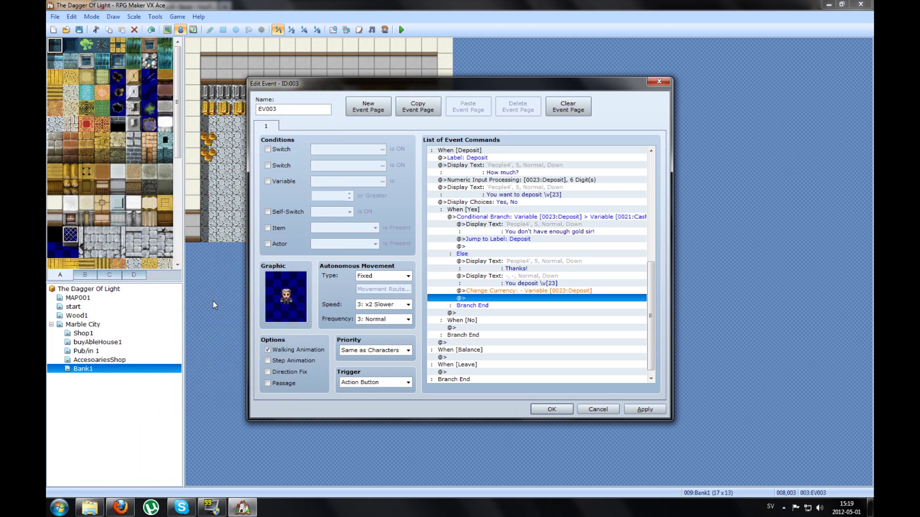
Add a Variable Operation adding 0023:Deposit to 0022:Cash in bank
double_click(480, 300)
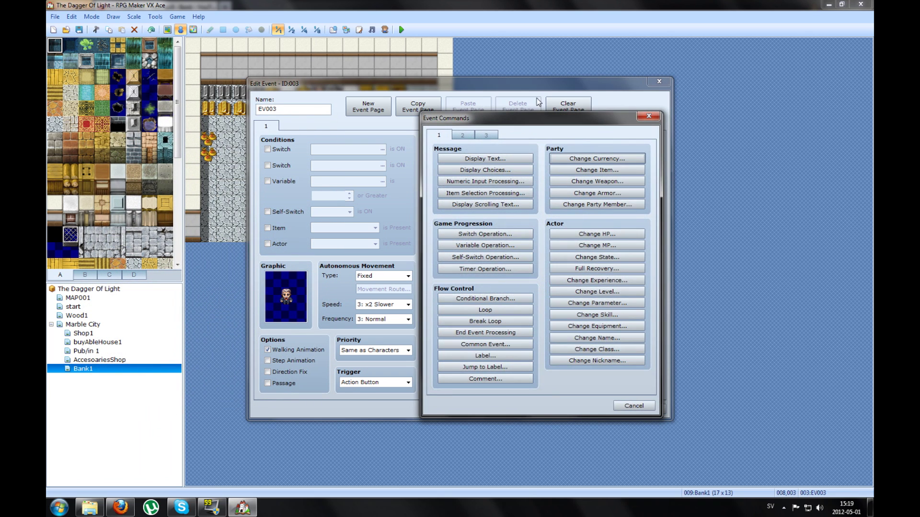
mouse_move(507, 107)
mouse_down()
mouse_move(715, 104)
mouse_move(757, 85)
mouse_up()
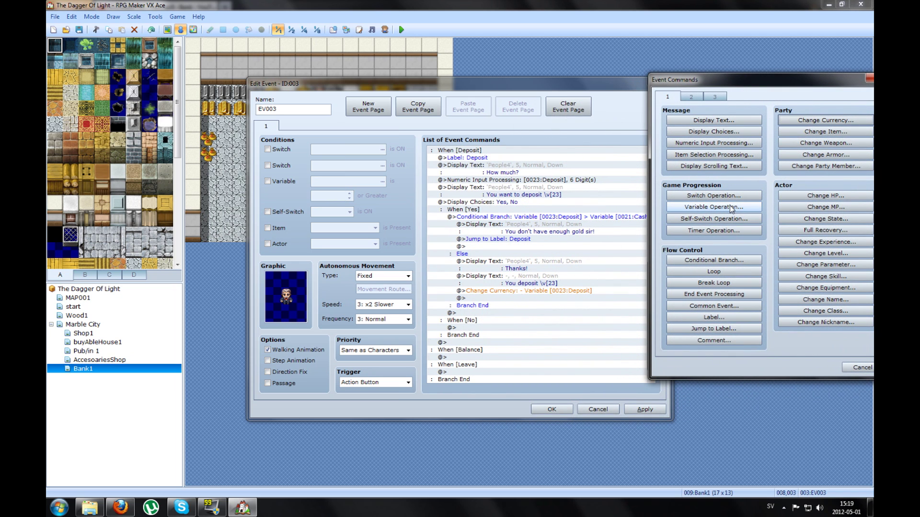
click(733, 209)
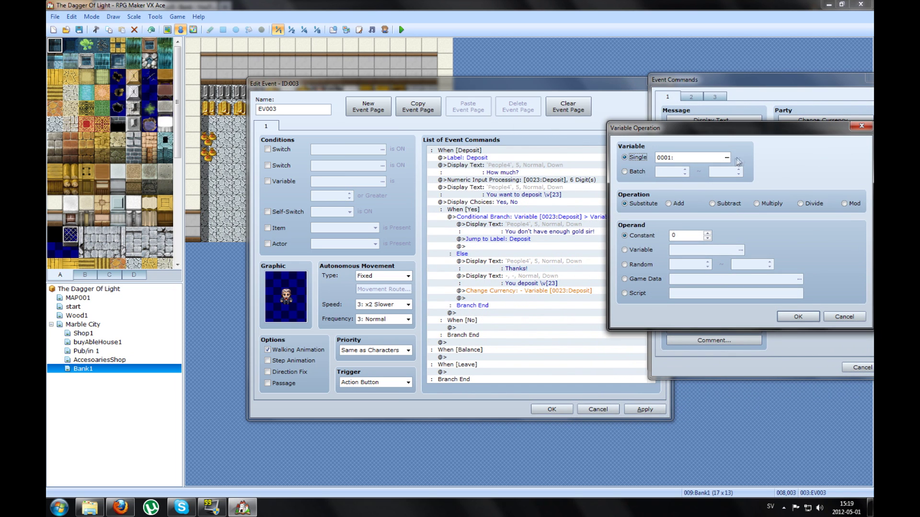
click(727, 159)
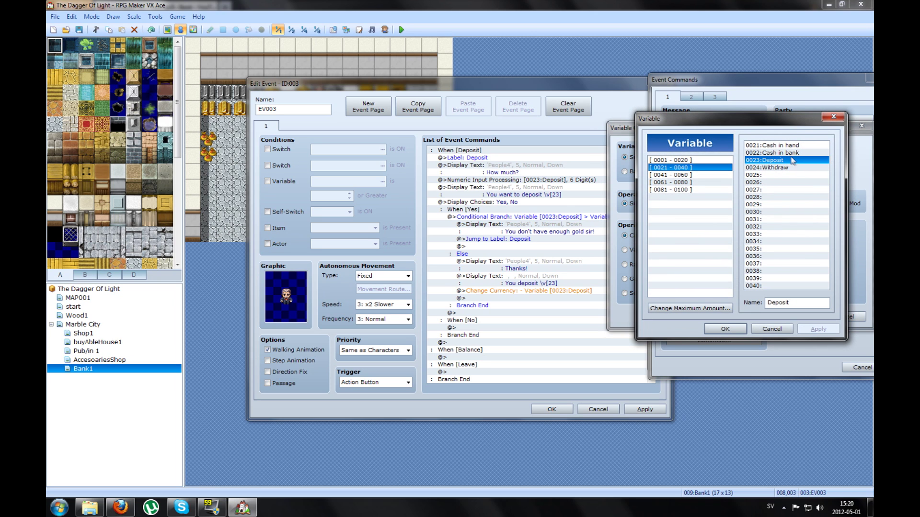
double_click(776, 154)
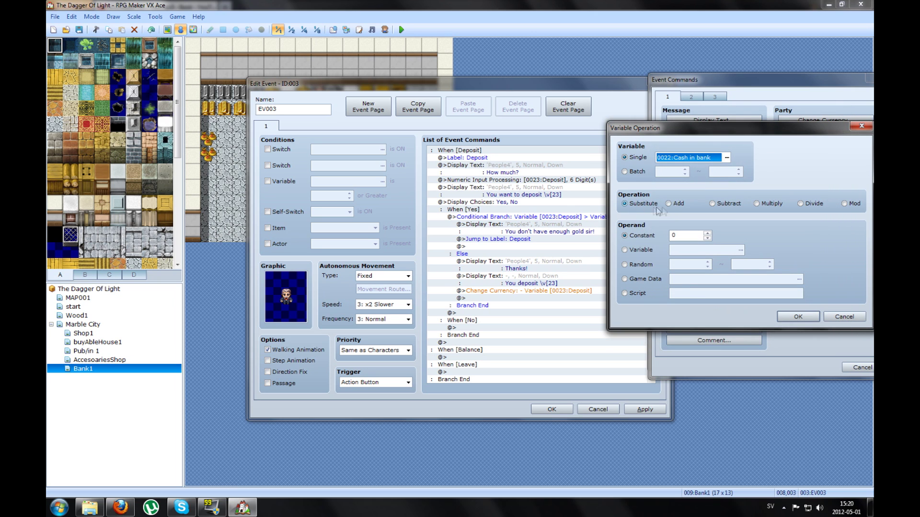
click(668, 204)
click(624, 250)
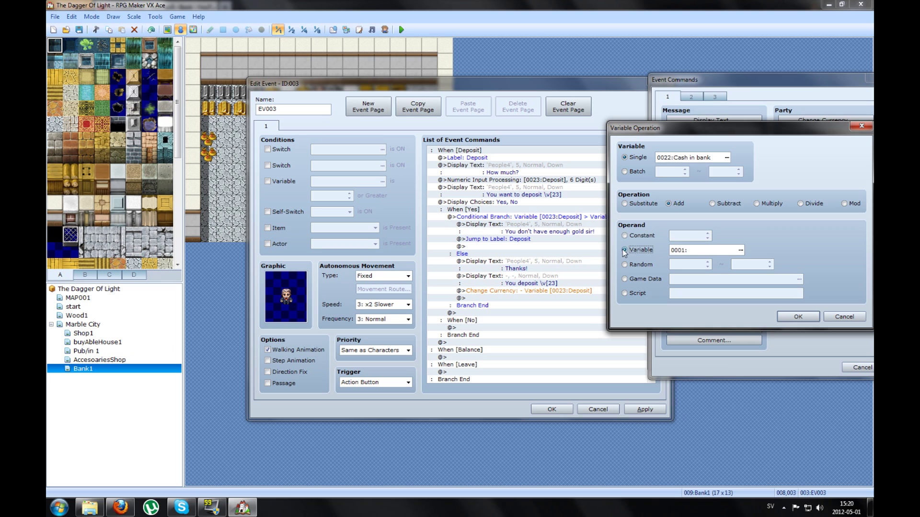
click(741, 250)
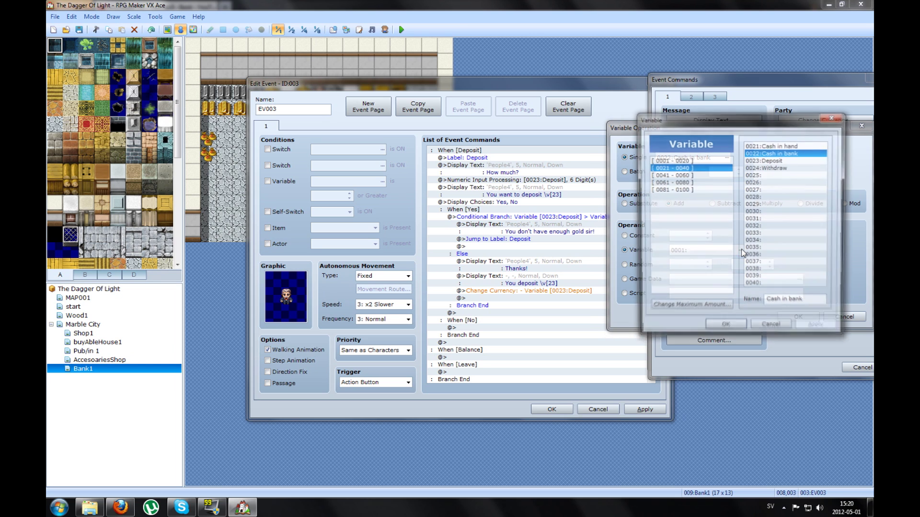
click(774, 161)
double_click(774, 160)
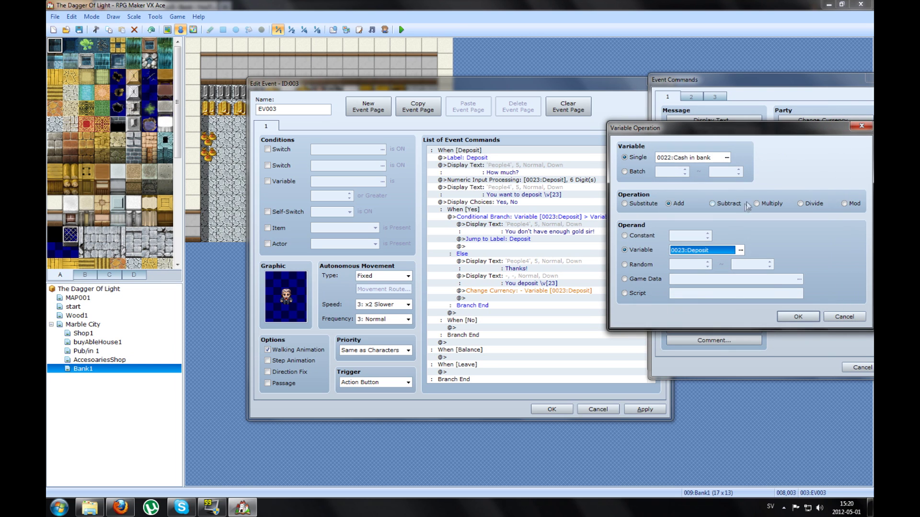
click(796, 317)
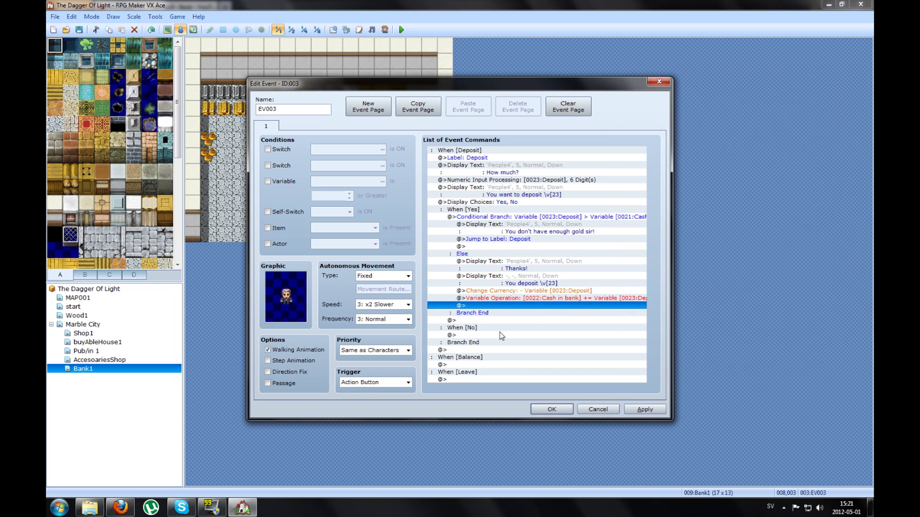
Select the empty line inside the When [Balance] branch
click(479, 357)
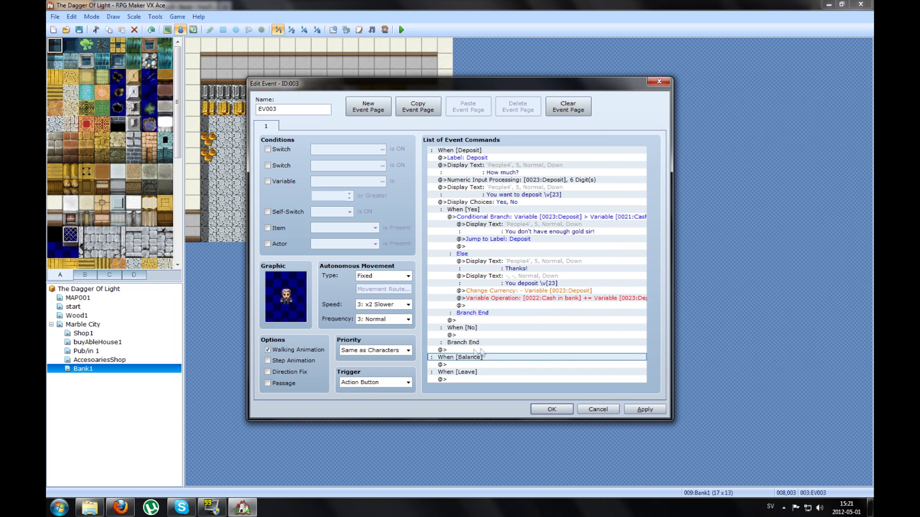
click(464, 351)
click(462, 358)
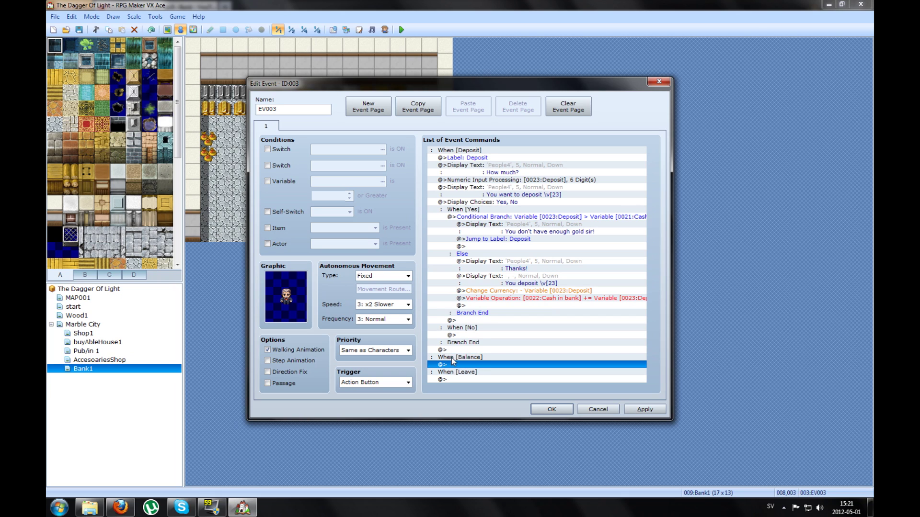
click(466, 357)
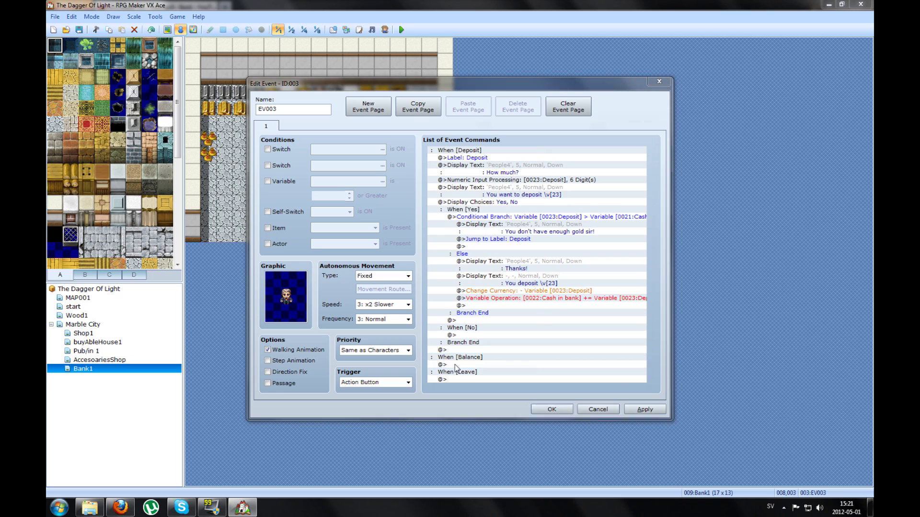
Add a 'Your balance is \[22]' message with the People4 old man face
double_click(454, 364)
drag(517, 114, 751, 92)
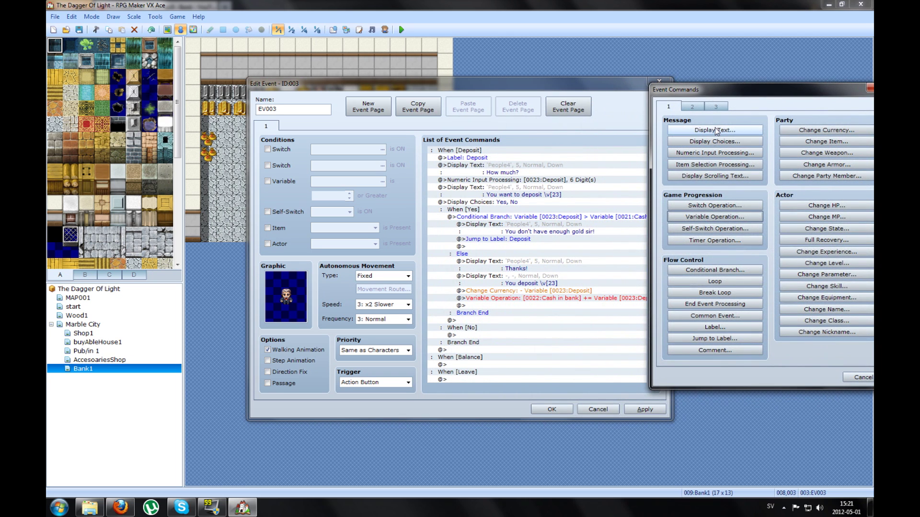
click(714, 129)
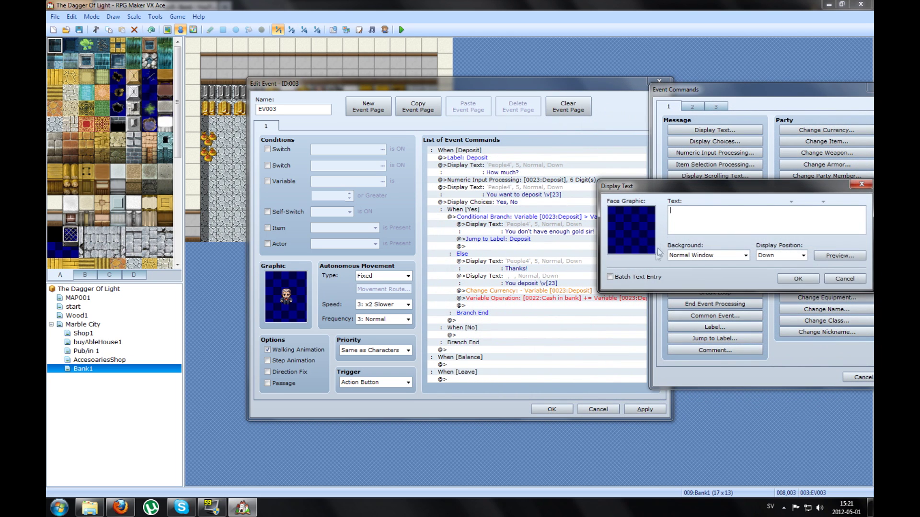
double_click(631, 224)
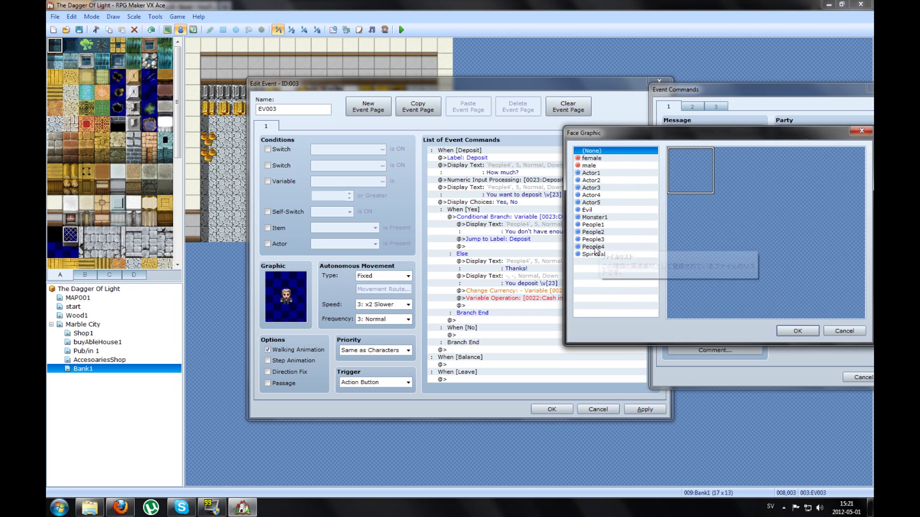
click(595, 246)
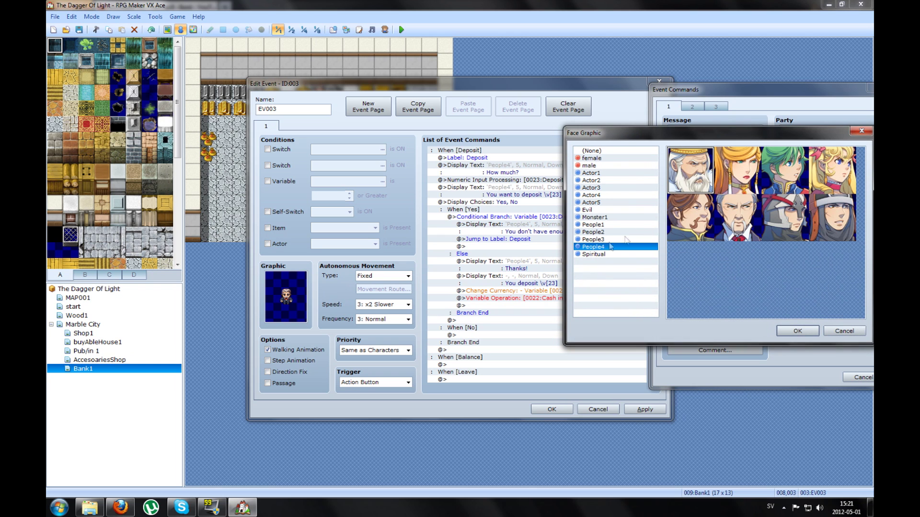
double_click(738, 217)
text(Your'e current balance is)
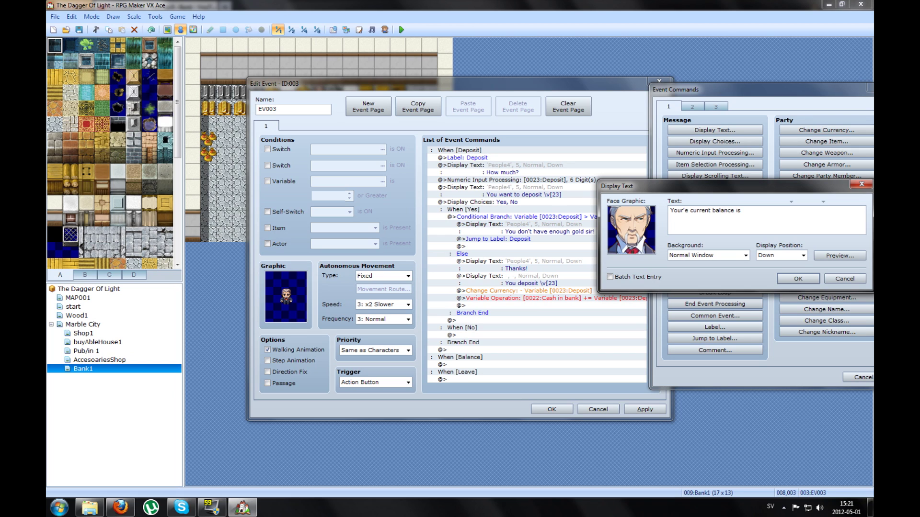
key(BackSpace)
key(BackSpace)
key(BackSpace)
key(BackSpace)
key(BackSpace)
key(BackSpace)
key(BackSpace)
key(BackSpace)
click(790, 277)
text(\[22])
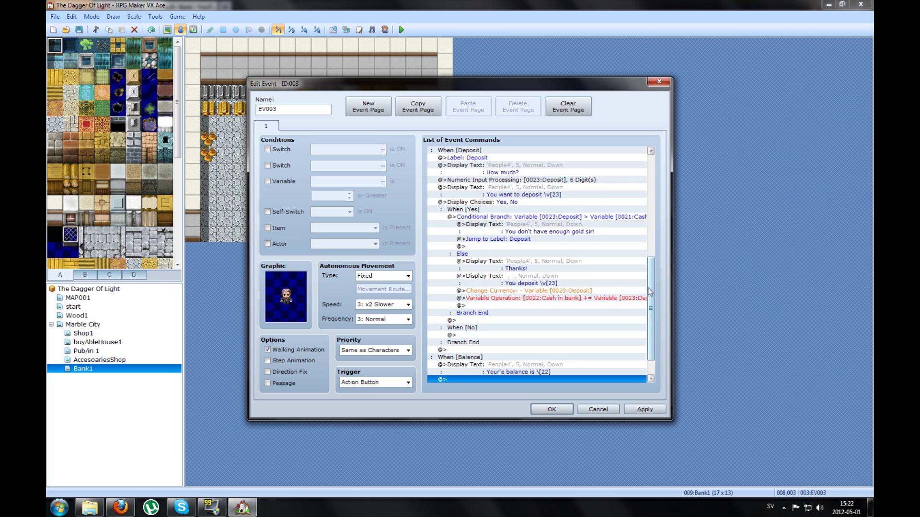
scroll(651, 324, down, 2)
Add the People4-faced farewell 'Thank you, and have a nice day!' under When [Leave]
click(631, 410)
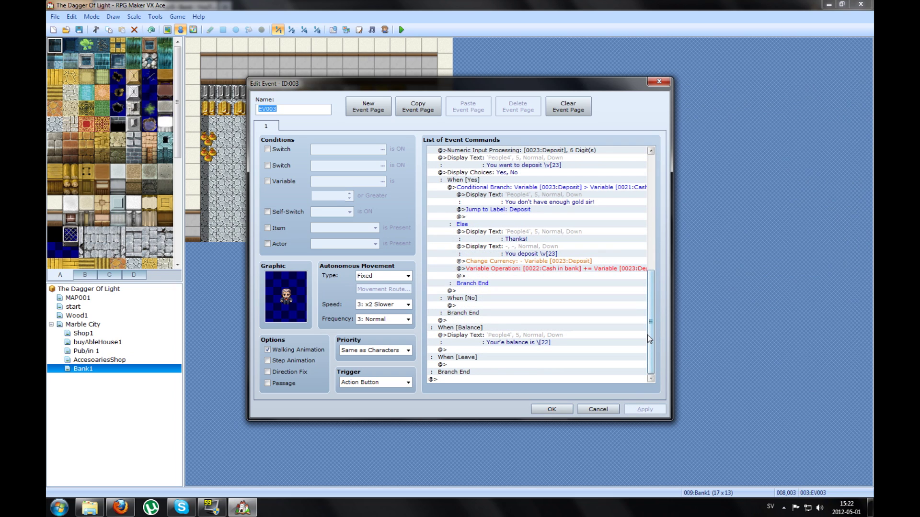
click(501, 343)
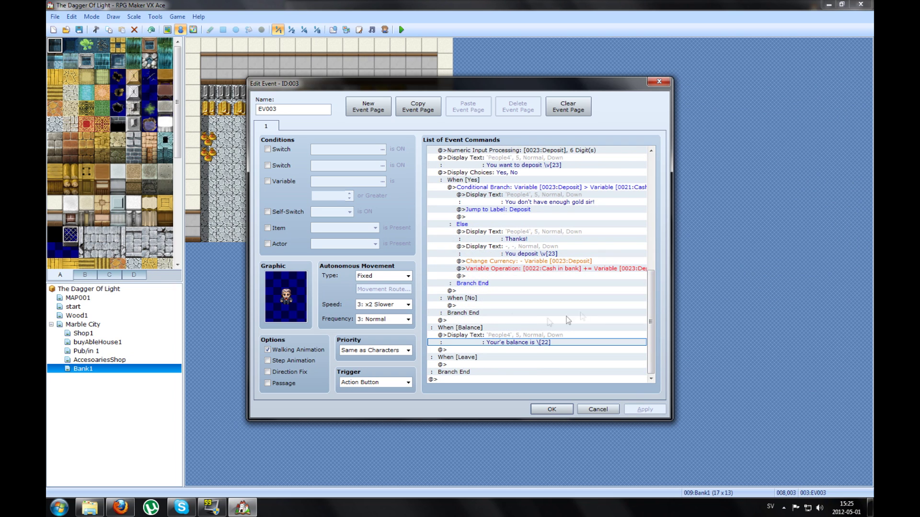
click(483, 337)
scroll(514, 296, up, 3)
scroll(514, 294, down, 4)
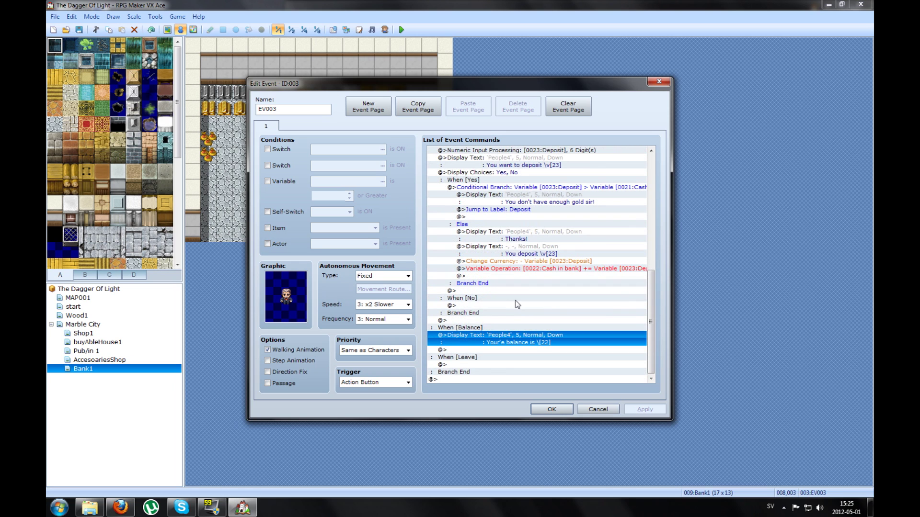
double_click(466, 366)
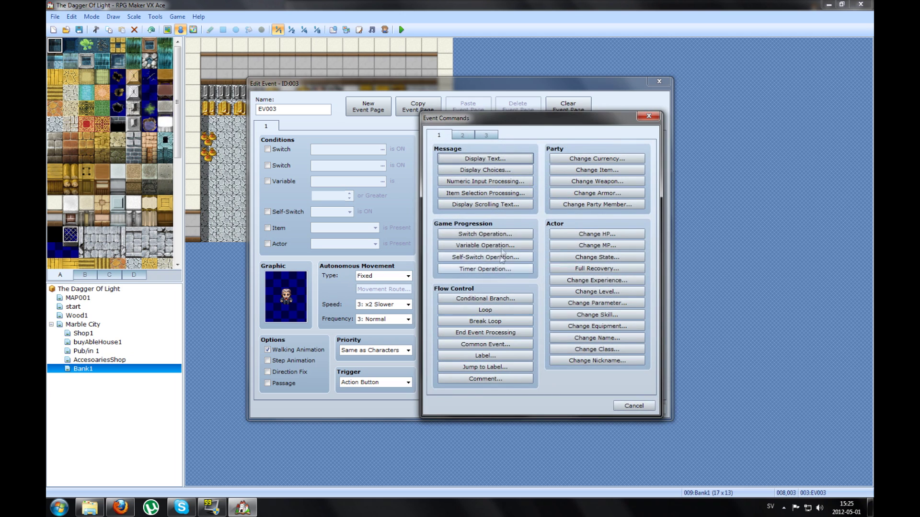
click(478, 159)
double_click(434, 266)
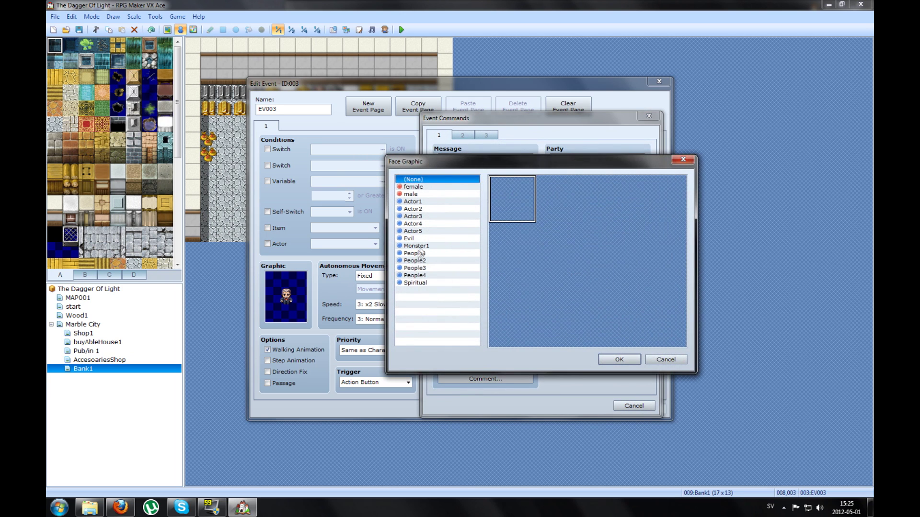
click(419, 276)
double_click(578, 251)
text(Thank you, and have a nice day!)
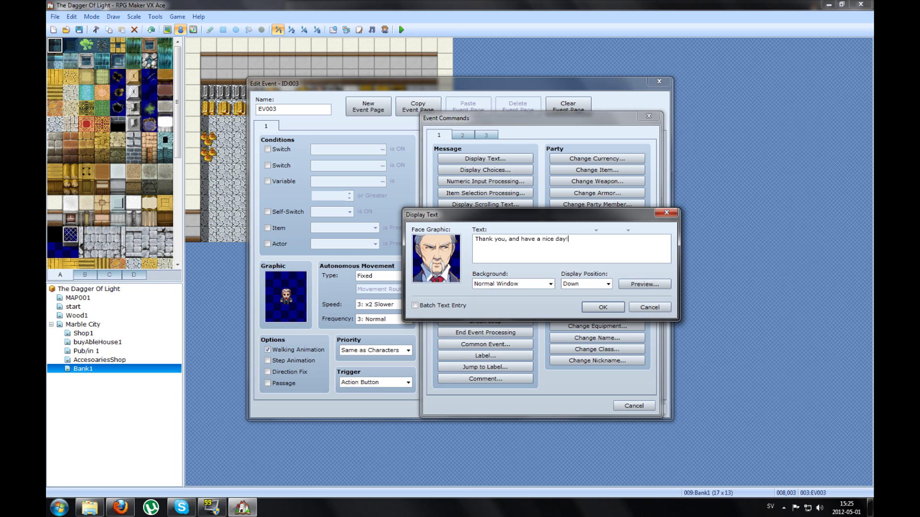
click(603, 307)
Save and close the bank event, and select the floor tile below the counter's right end
click(646, 409)
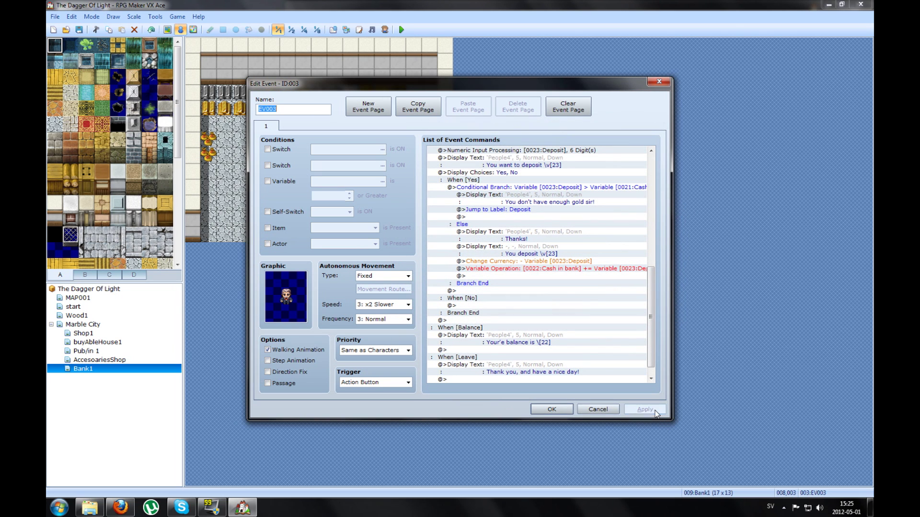
click(552, 409)
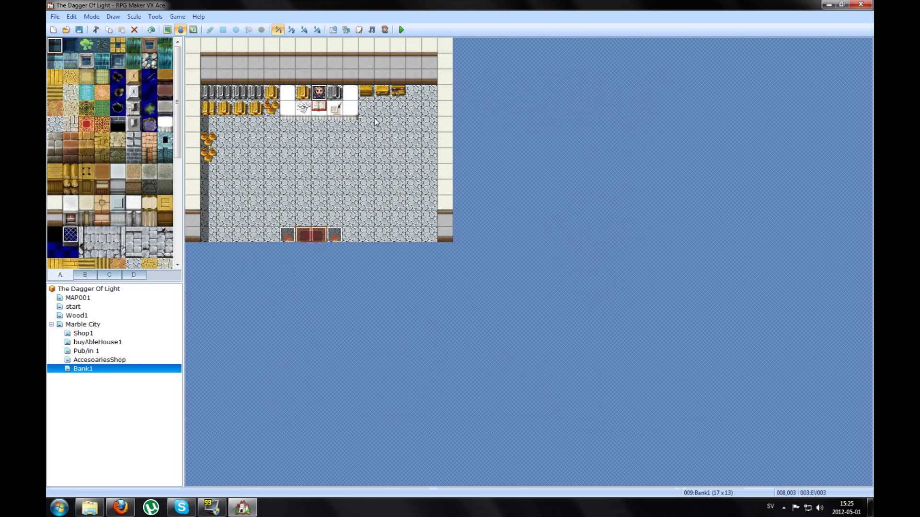
click(367, 124)
right_click(366, 123)
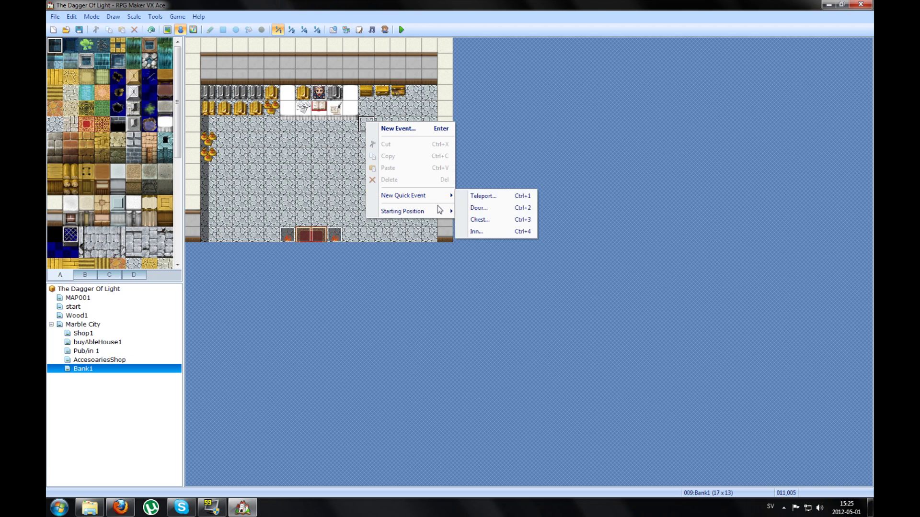
mouse_move(403, 195)
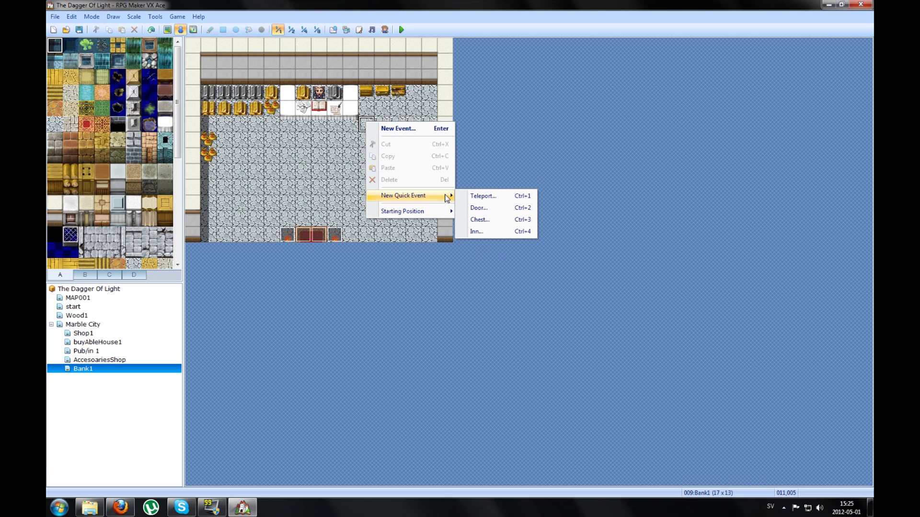
Create a quick Chest event holding 6000 gold on that floor tile
click(489, 220)
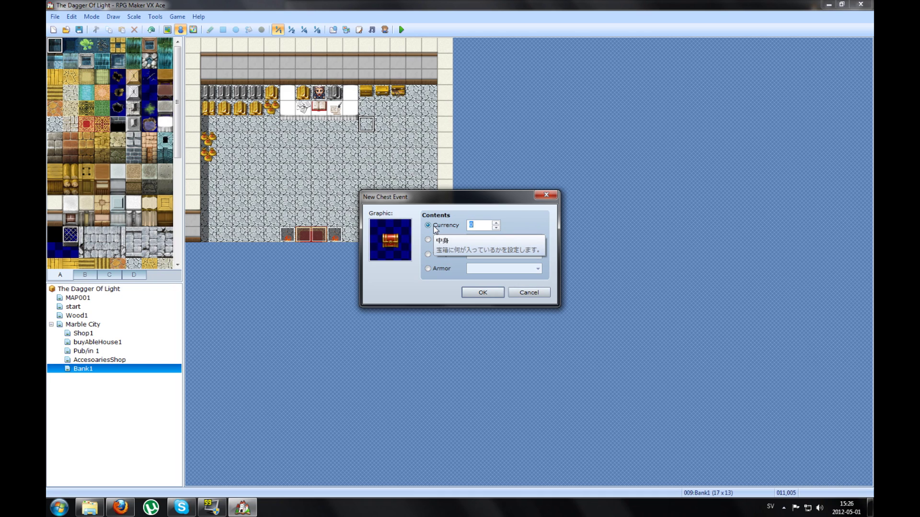
text(6000)
click(483, 292)
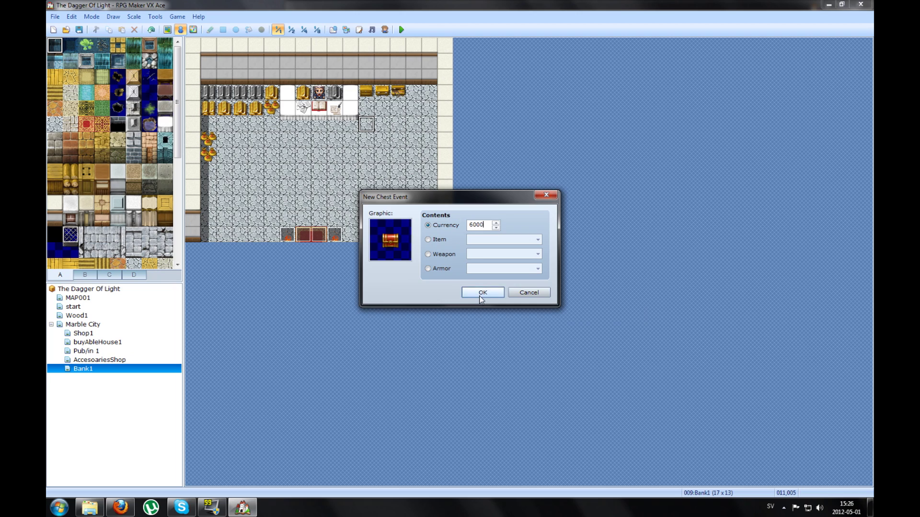
right_click(321, 198)
mouse_move(362, 272)
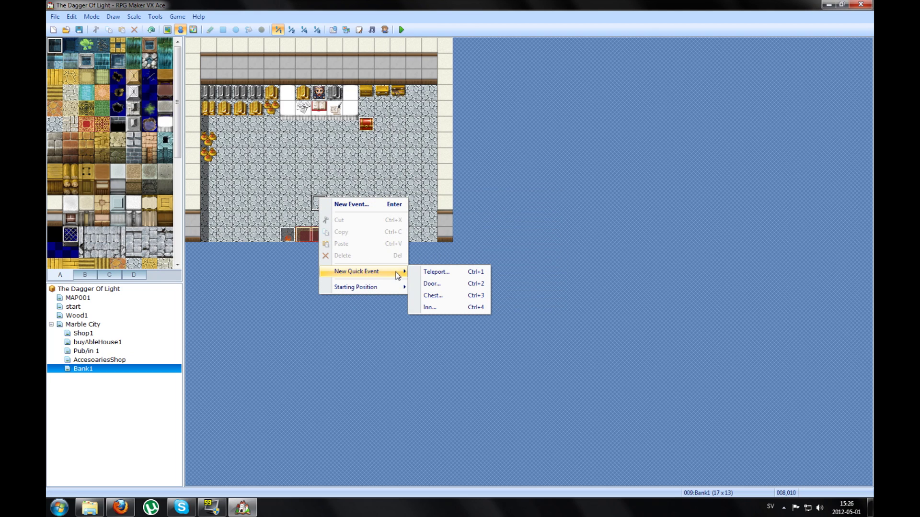
Set the player's starting position to the floor tile above the entrance
mouse_move(356, 287)
click(425, 288)
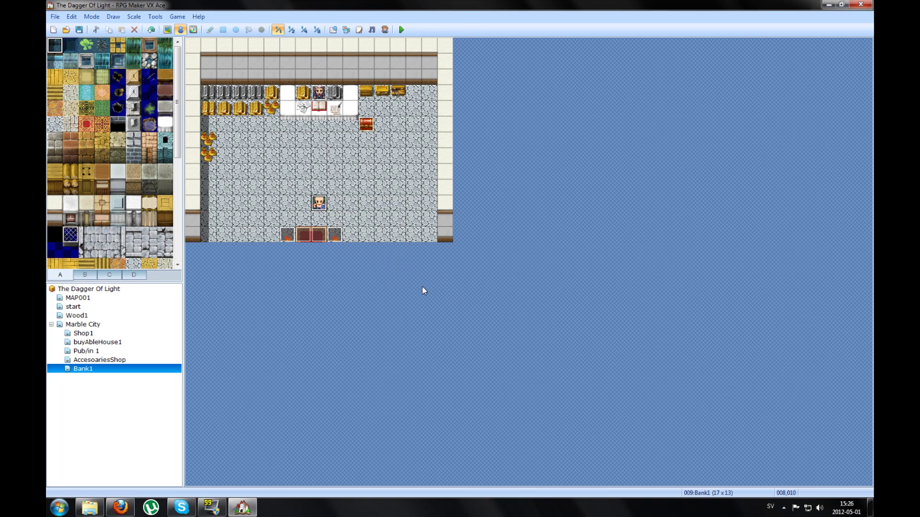
click(401, 30)
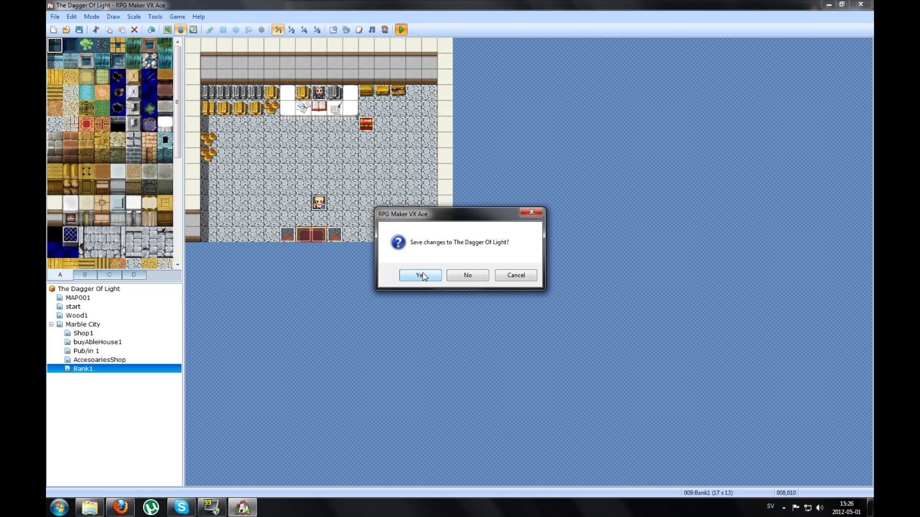
Save the project, start a new game, talk to the banker and choose Withdraw
click(422, 275)
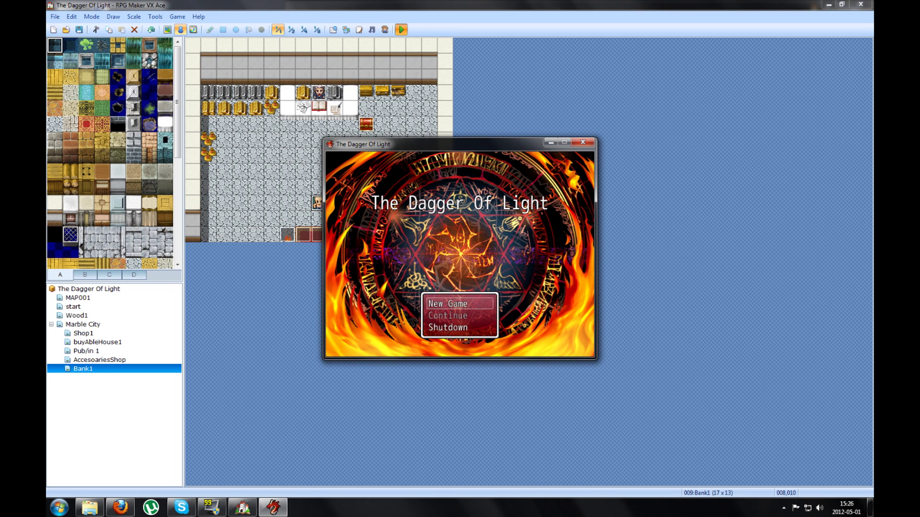
key(Return)
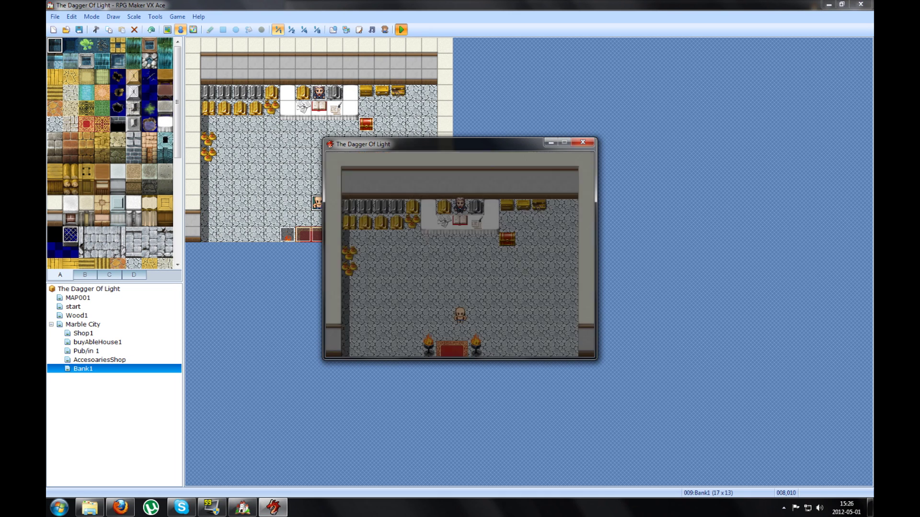
key(Up)
key(Up)
key(Up)
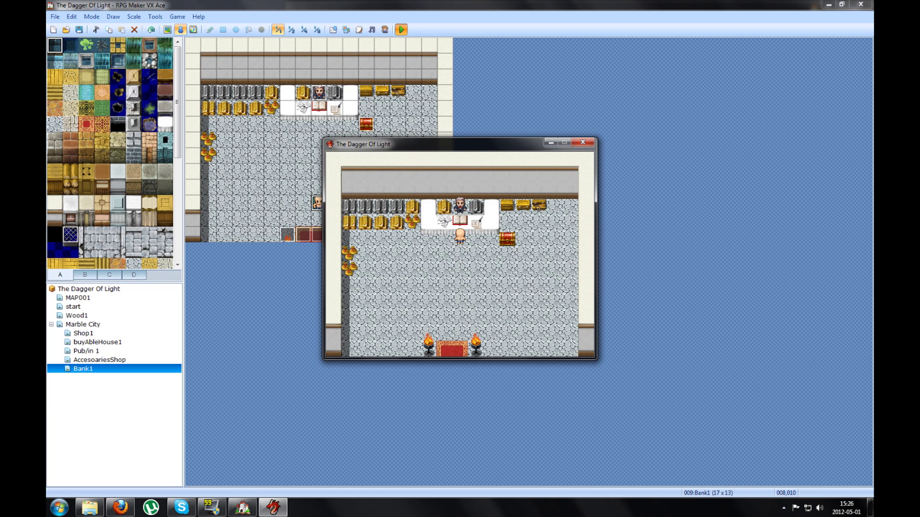
key(Return)
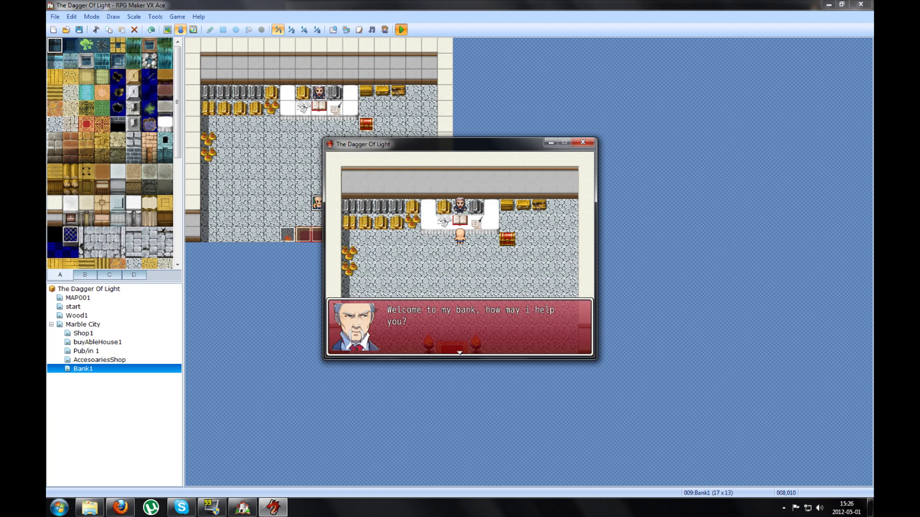
key(Return)
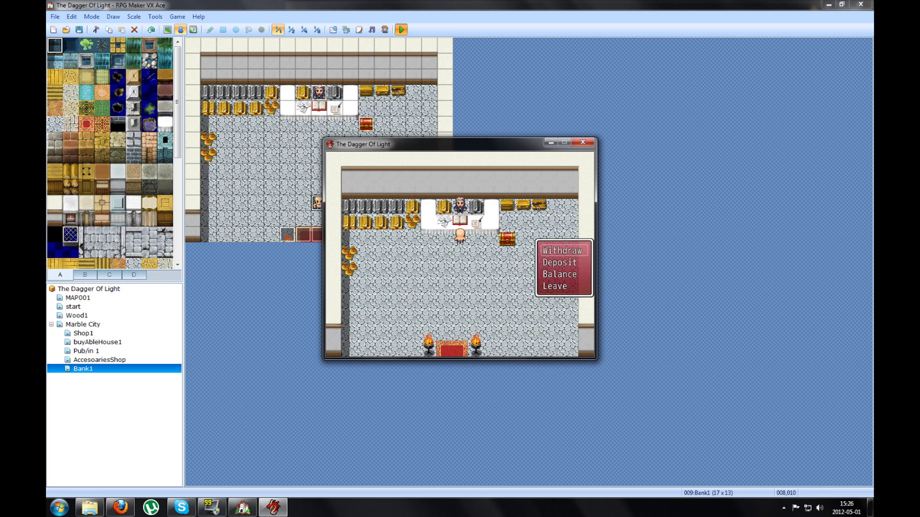
key(Return)
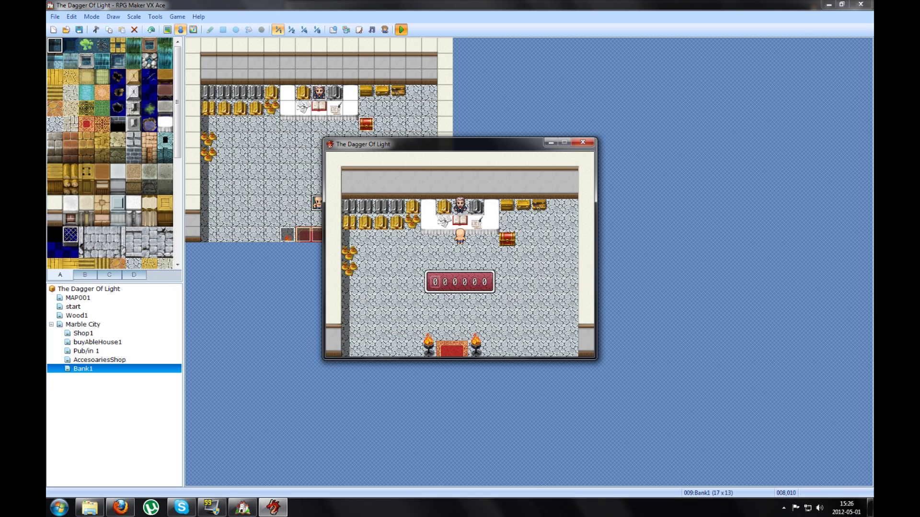
Try withdrawing 1000 gold and get the not-enough-gold message
key(Right)
key(Right)
key(Up)
key(Return)
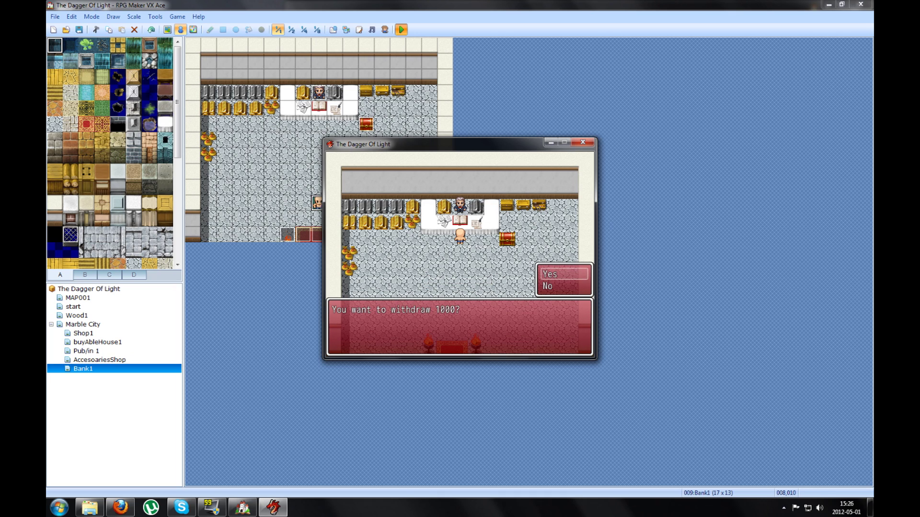
key(Return)
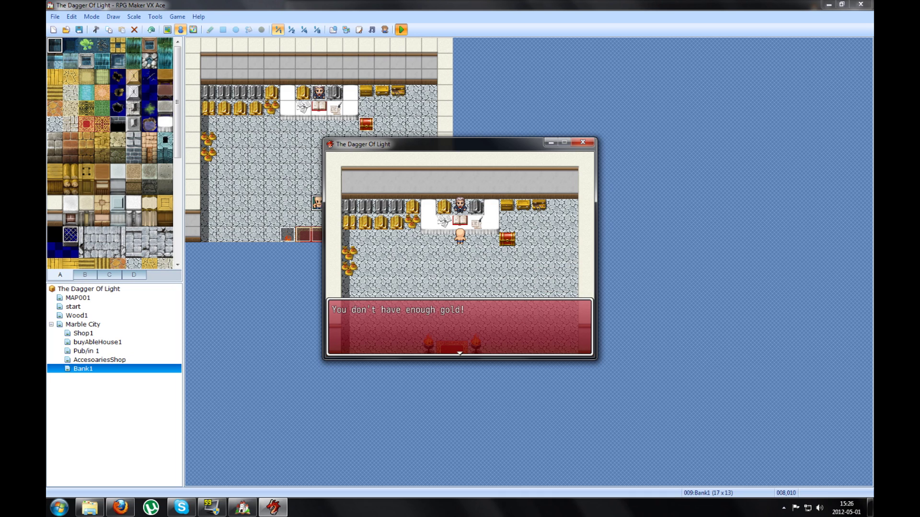
key(Return)
Enter another amount, return to the banking menu, and choose Balance, triggering a script error
key(Right)
key(Right)
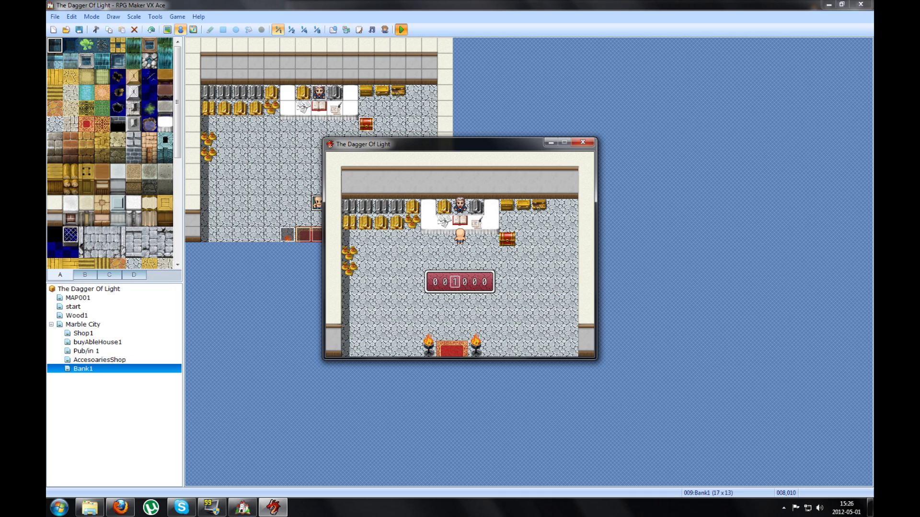
key(Up)
key(Return)
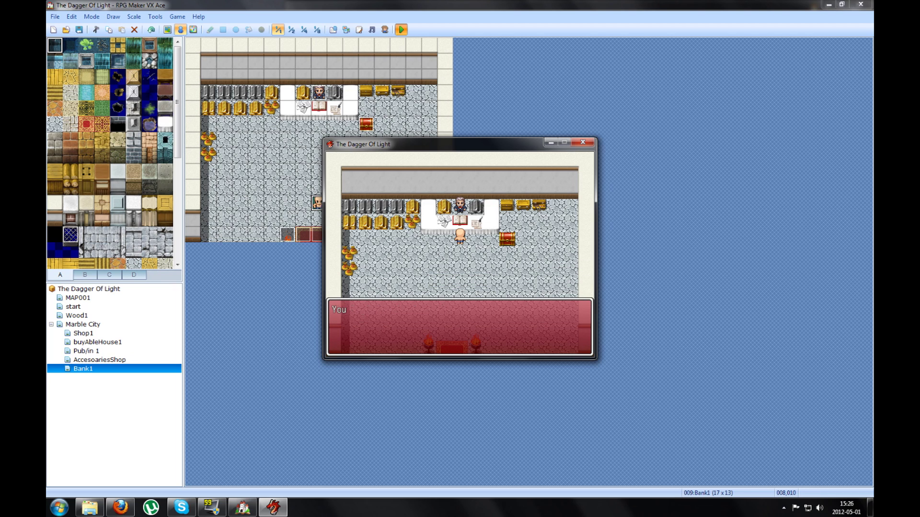
key(Return)
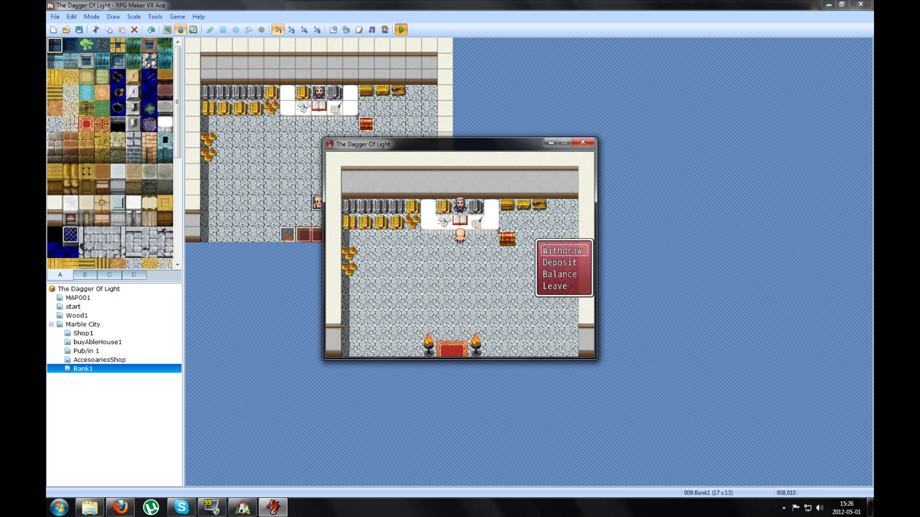
key(Down)
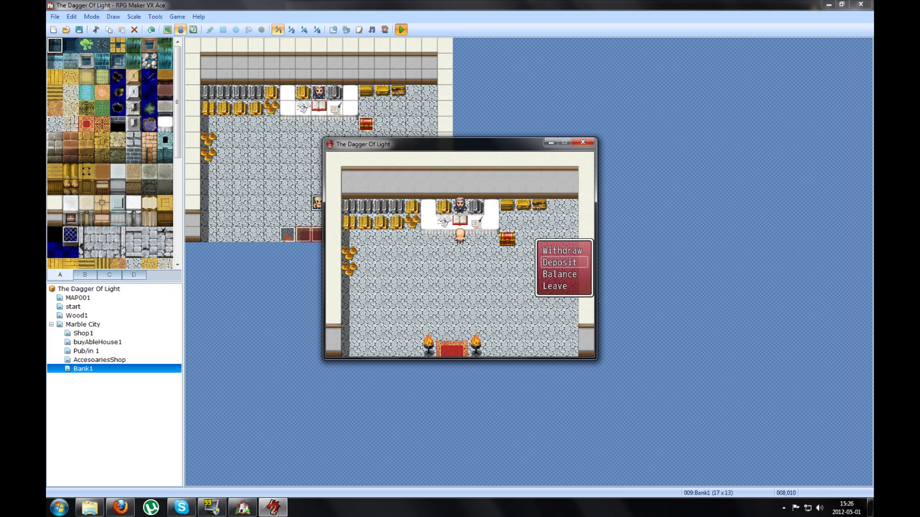
key(Down)
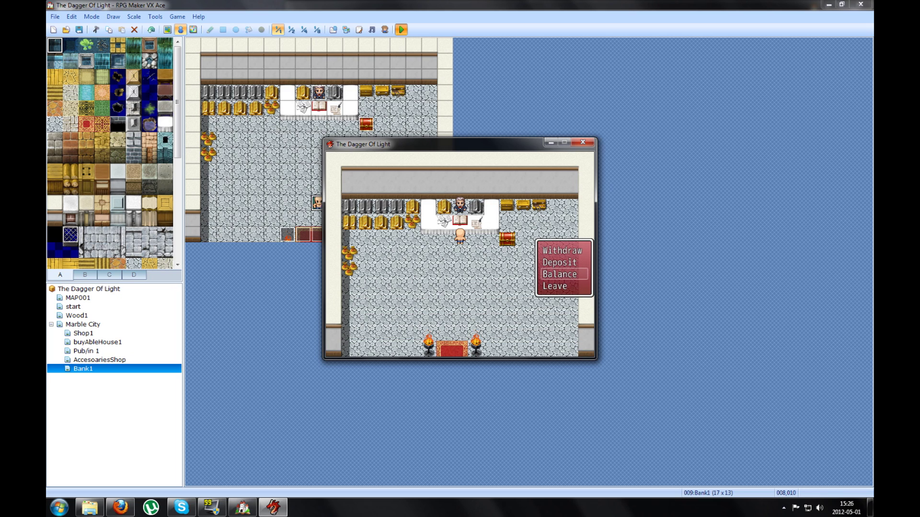
key(Return)
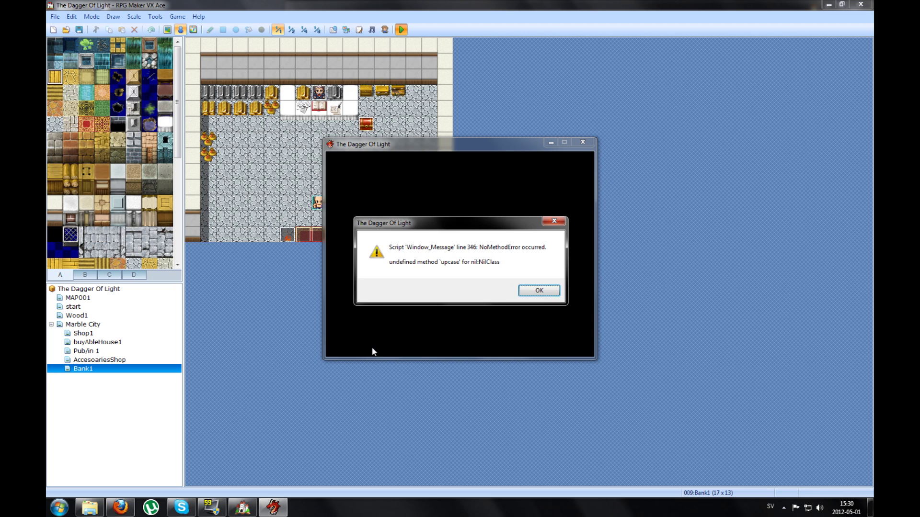
Close the script error, reopen banker event EV003, and select the When [Balance] message
click(538, 292)
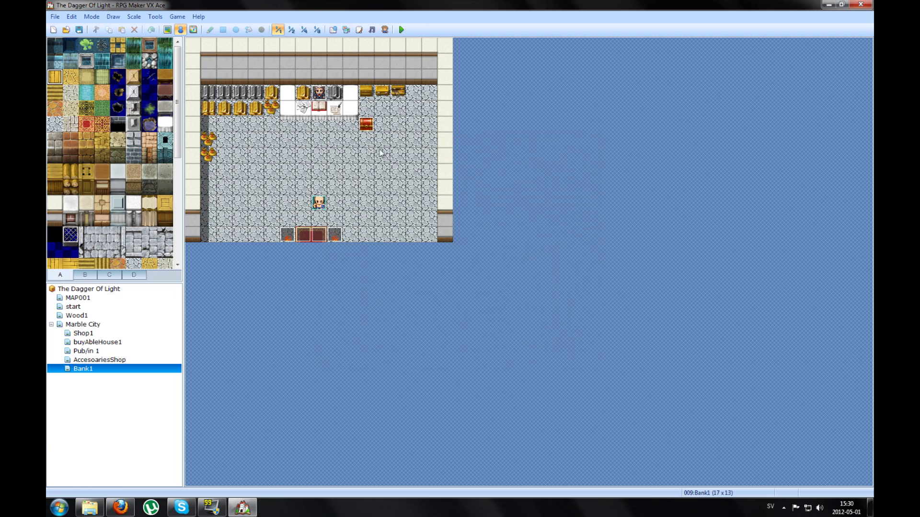
double_click(320, 94)
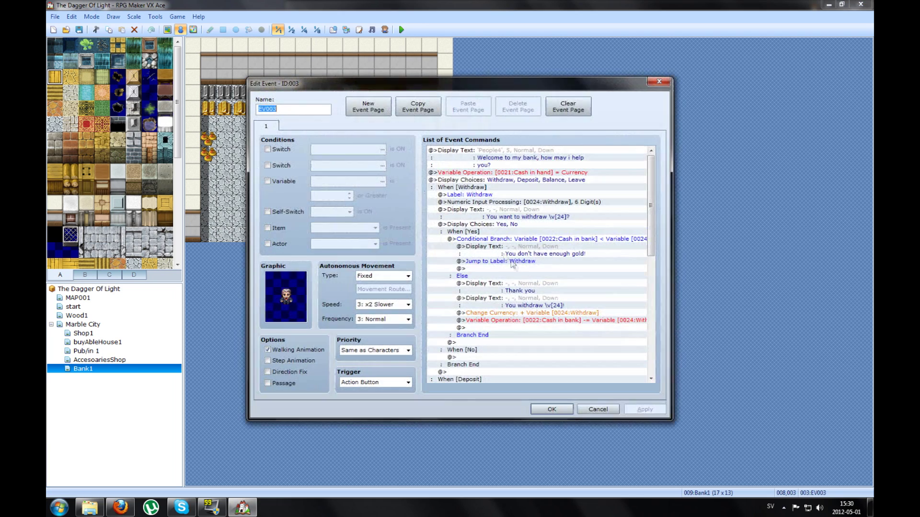
click(493, 357)
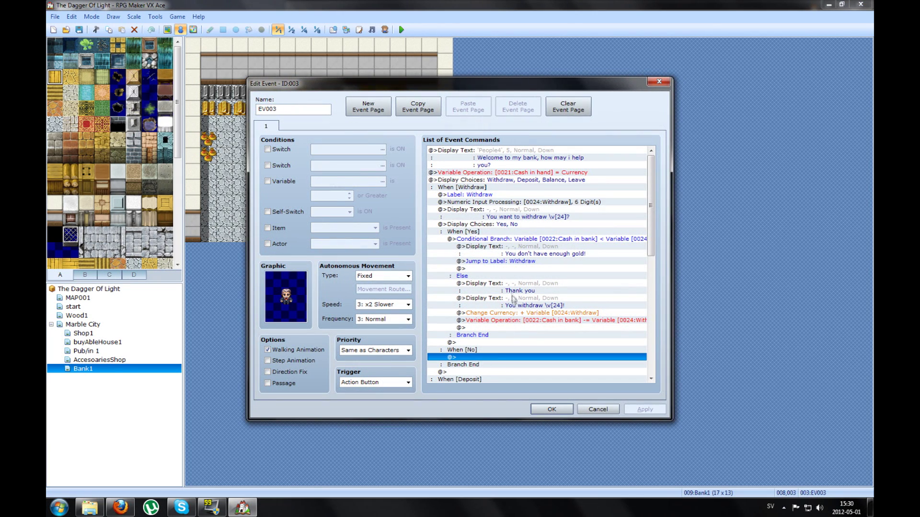
scroll(507, 296, down, 6)
scroll(507, 296, down, 1)
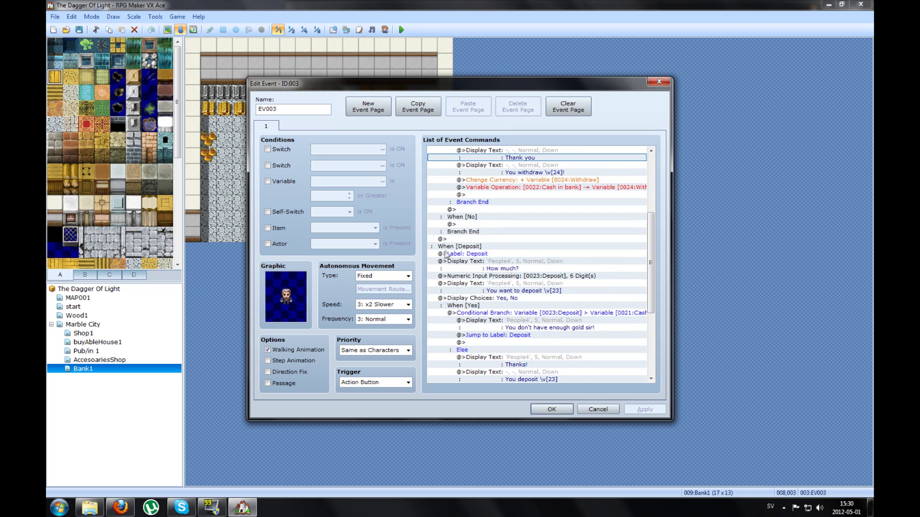
scroll(508, 306, down, 3)
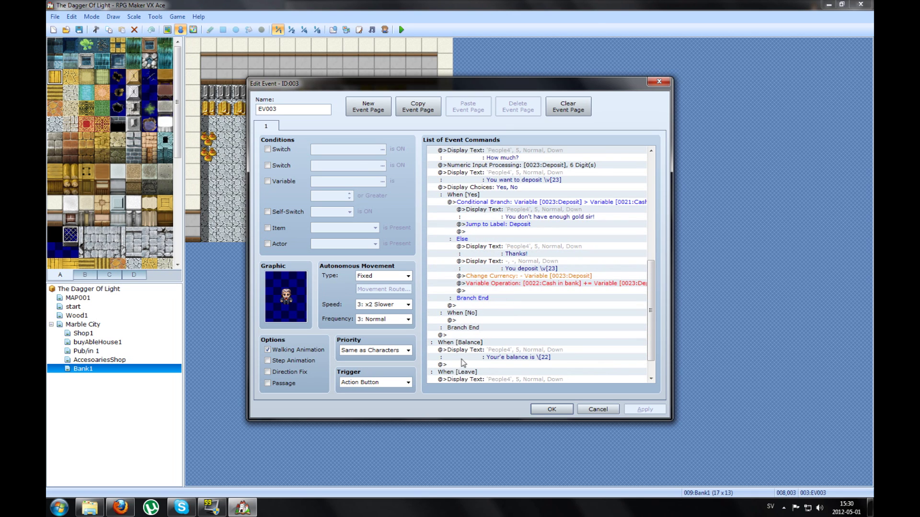
click(456, 336)
scroll(460, 332, down, 1)
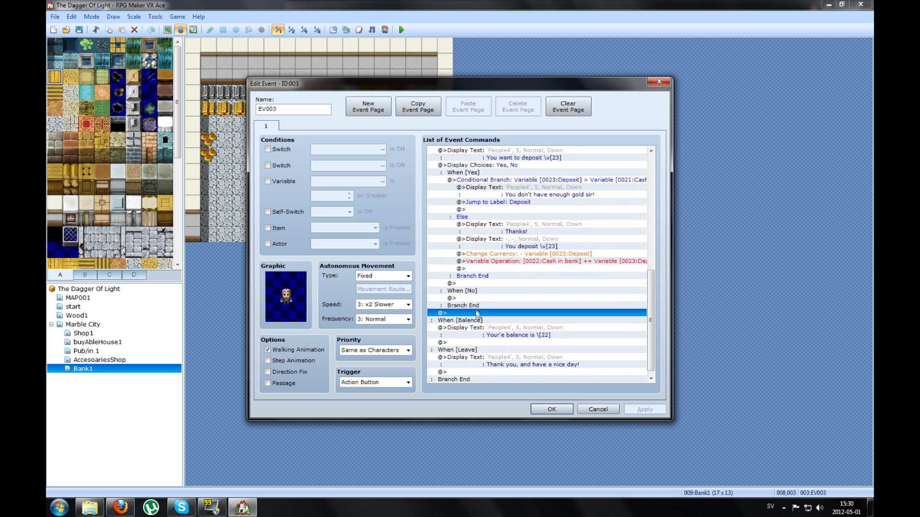
click(481, 334)
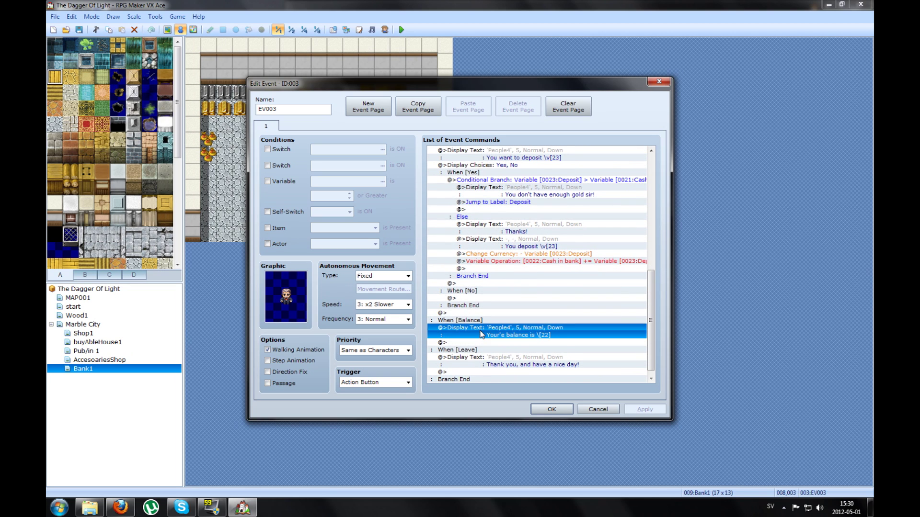
right_click(481, 334)
Fix the Balance message's control code so it reads 'Your balance is \v[22]'
click(503, 347)
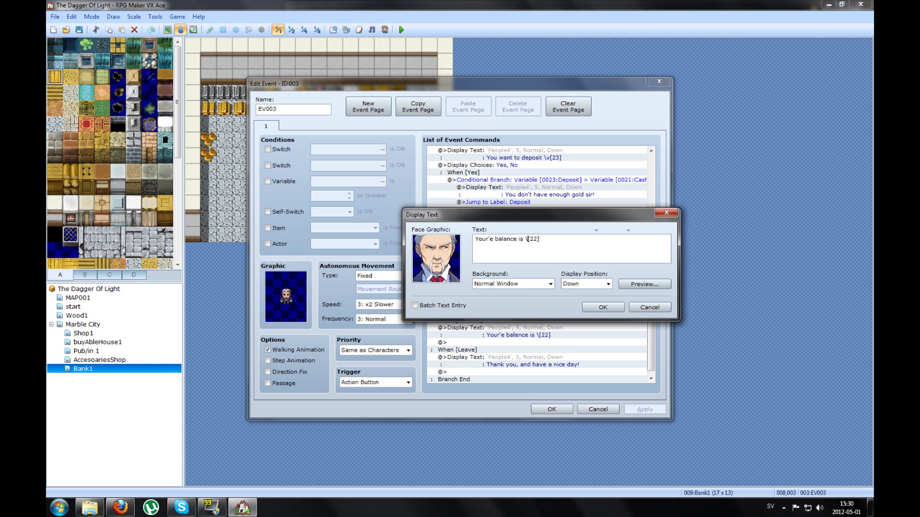
text(n)
key(BackSpace)
text(c)
key(BackSpace)
text(v)
click(605, 308)
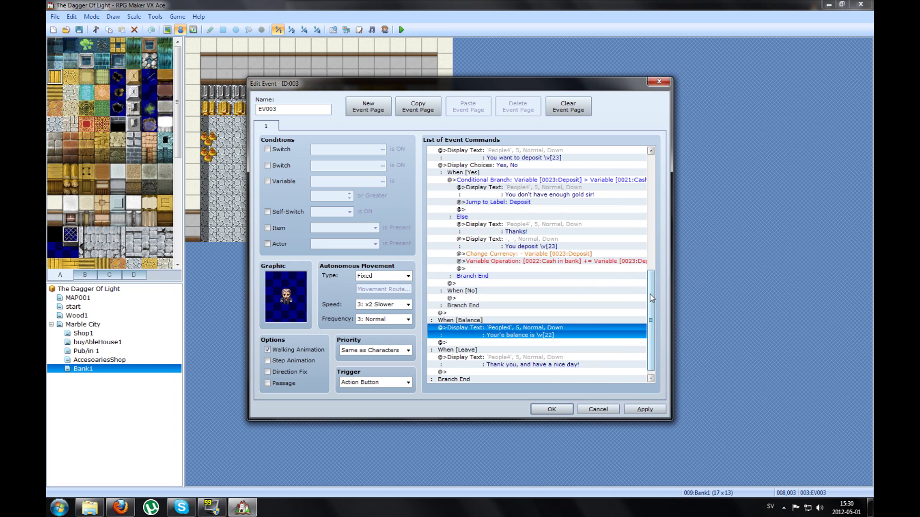
scroll(648, 322, down, 1)
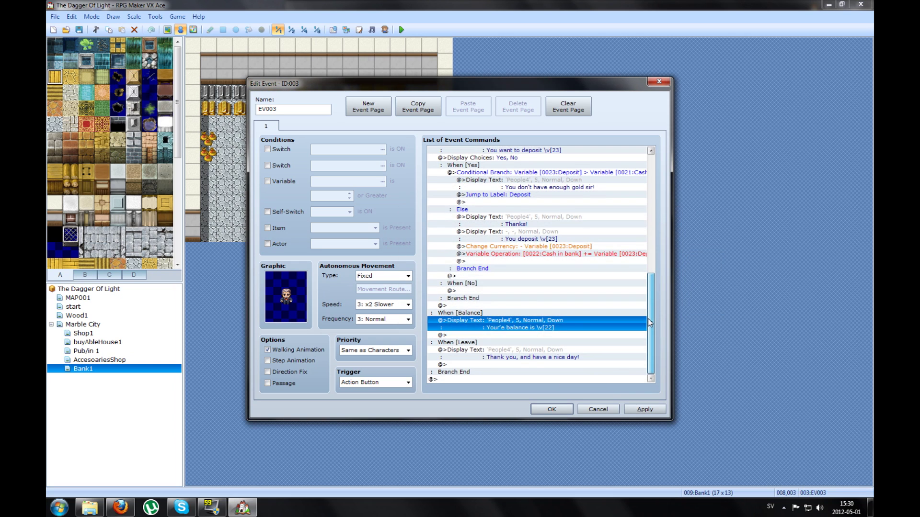
Try a \c[n] colour code on the farewell message and preview it twice
right_click(480, 351)
click(501, 367)
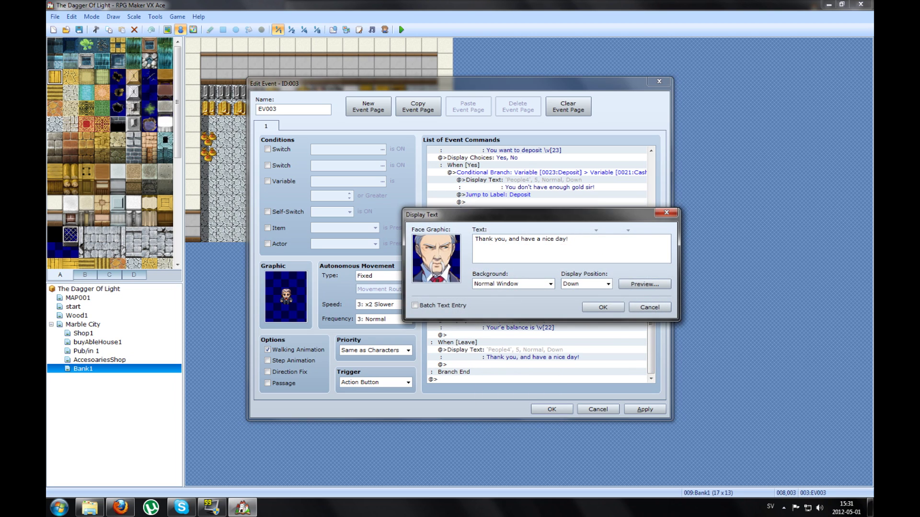
right_click(474, 237)
click(475, 238)
text(\)
text([])
text(c)
text(3)
click(643, 286)
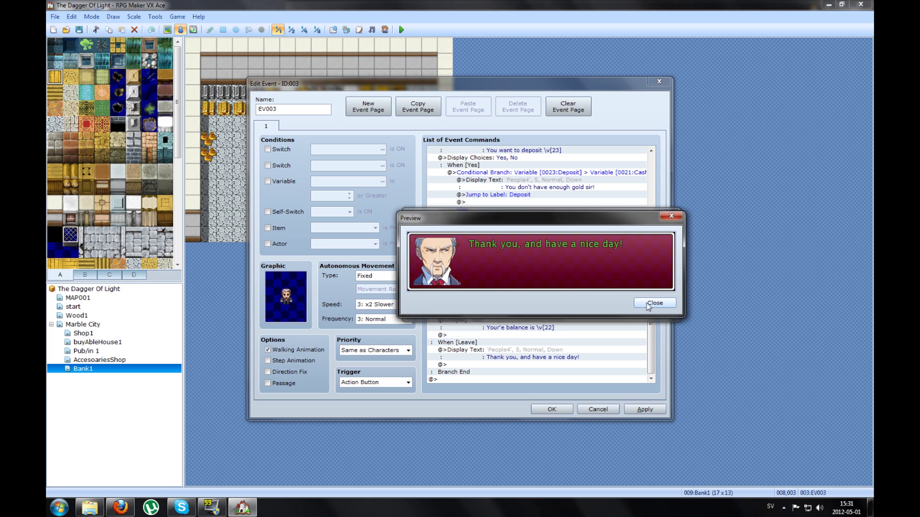
click(649, 305)
click(486, 239)
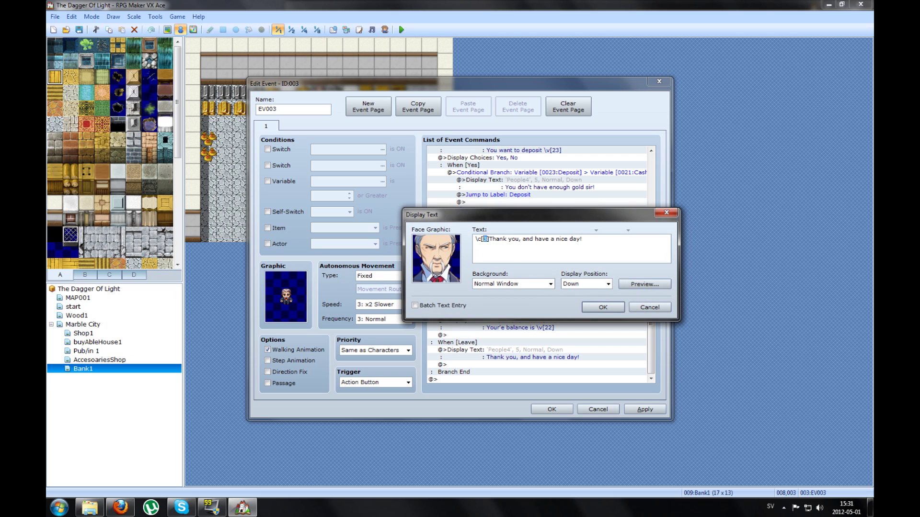
click(643, 285)
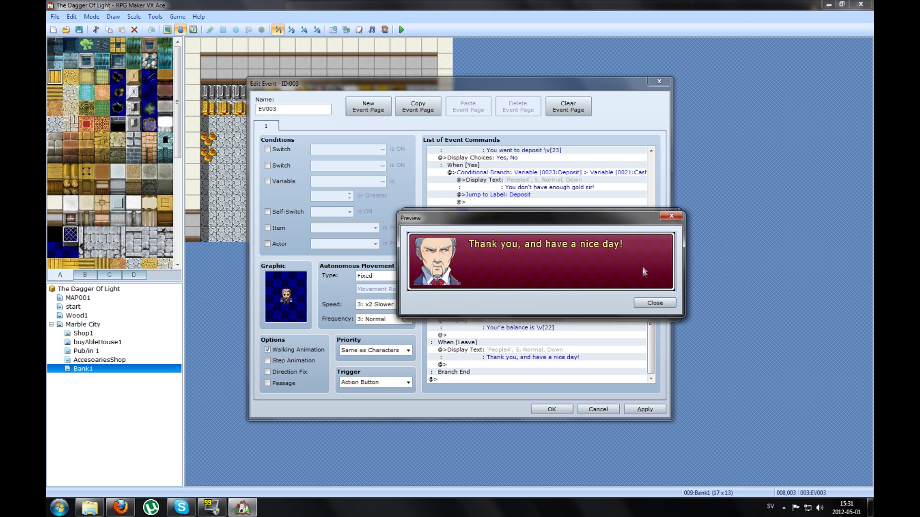
click(654, 303)
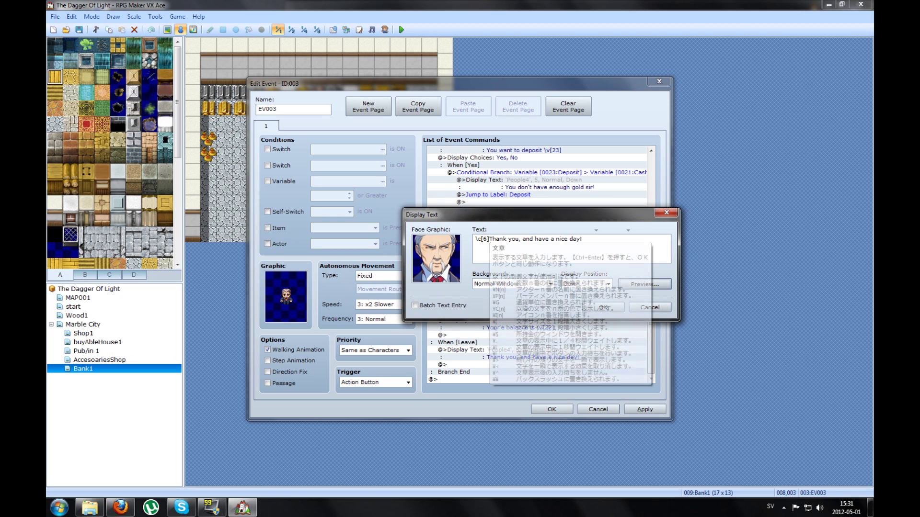
Delete the colour code so the farewell text stays plain, then apply and save the event
drag(488, 238, 465, 243)
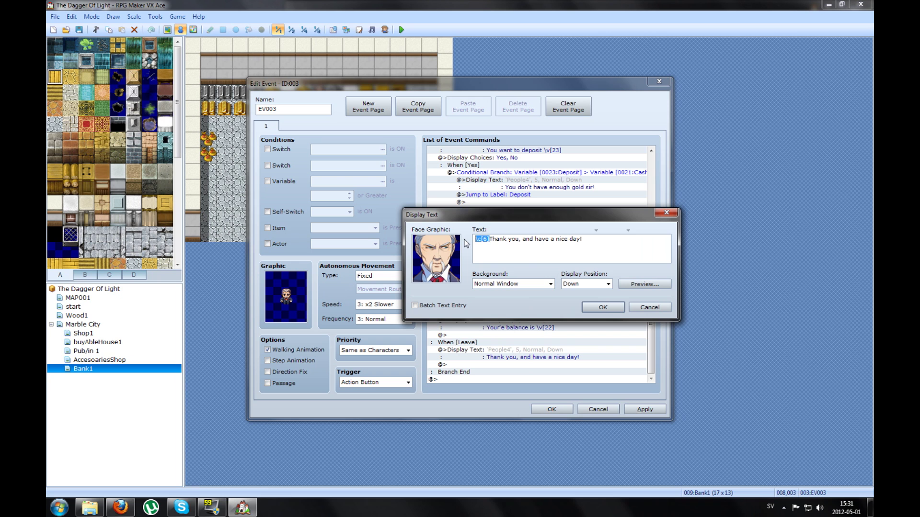
key(Delete)
click(603, 306)
click(645, 409)
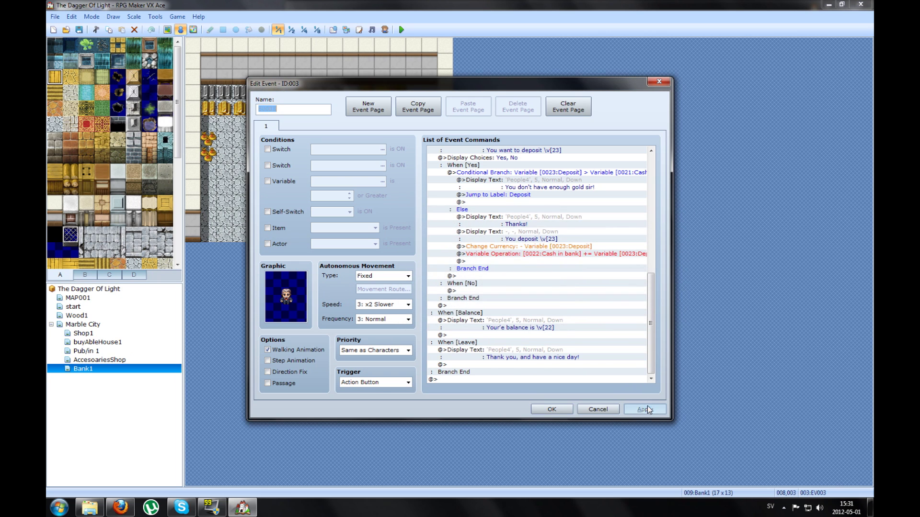
click(551, 409)
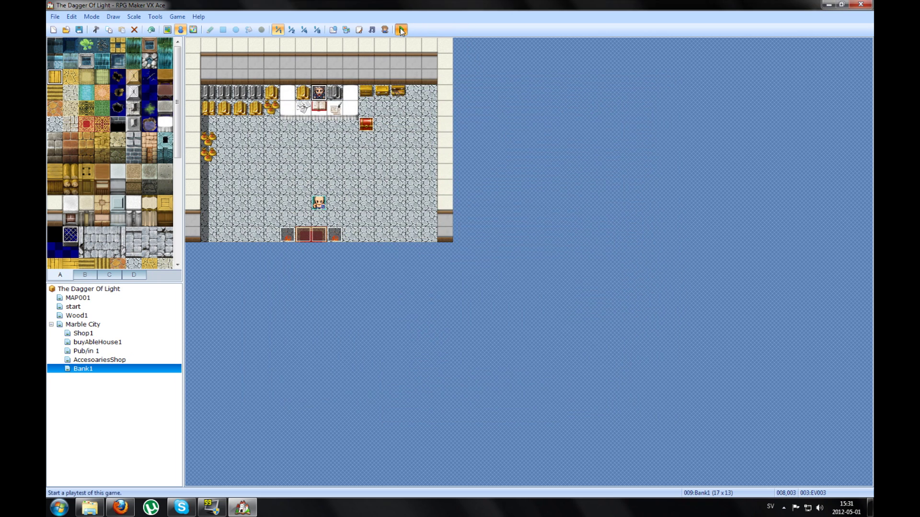
Save and start a new-game playtest, then check the banker's balance shows 0
click(401, 29)
click(415, 272)
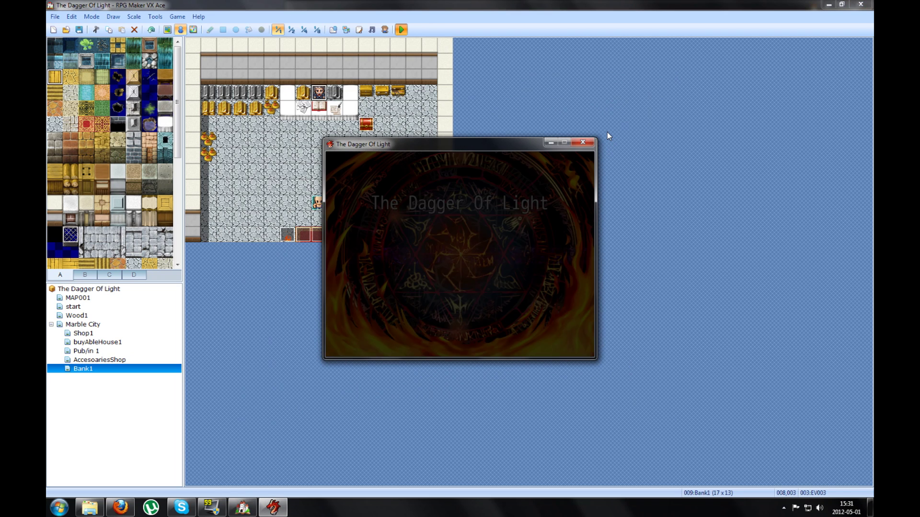
key(Return)
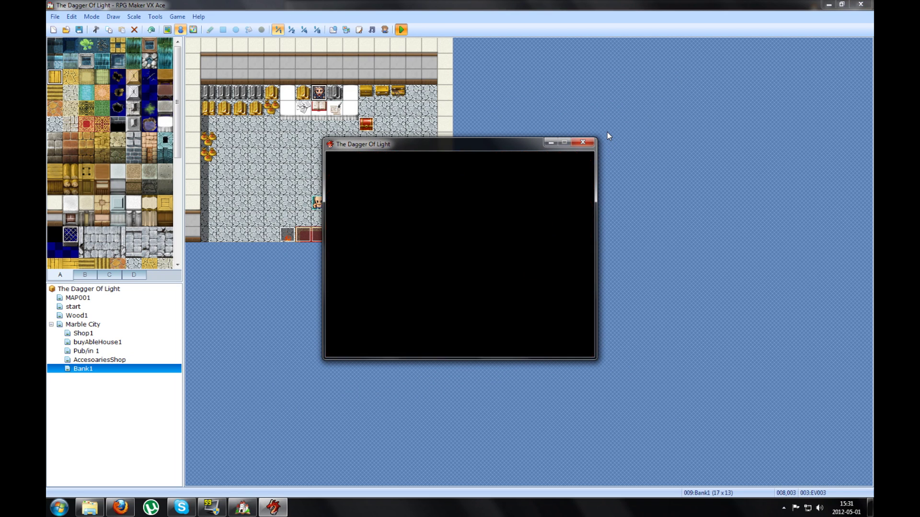
key(Up)
key(Up)
key(Up)
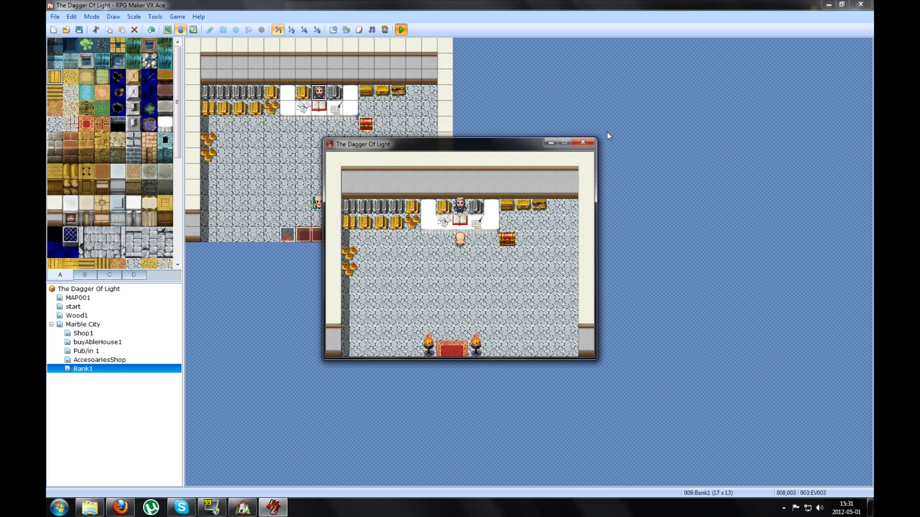
key(Return)
key(Return)
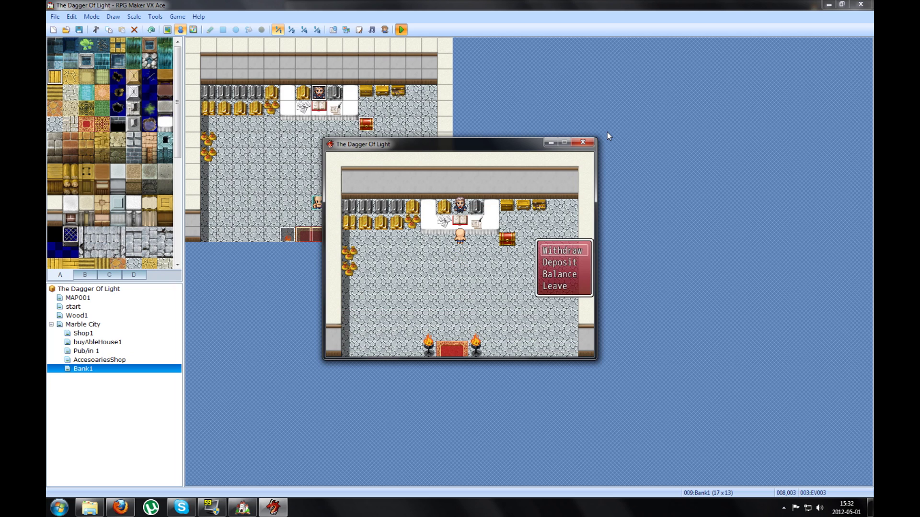
key(Up)
key(Up)
key(Return)
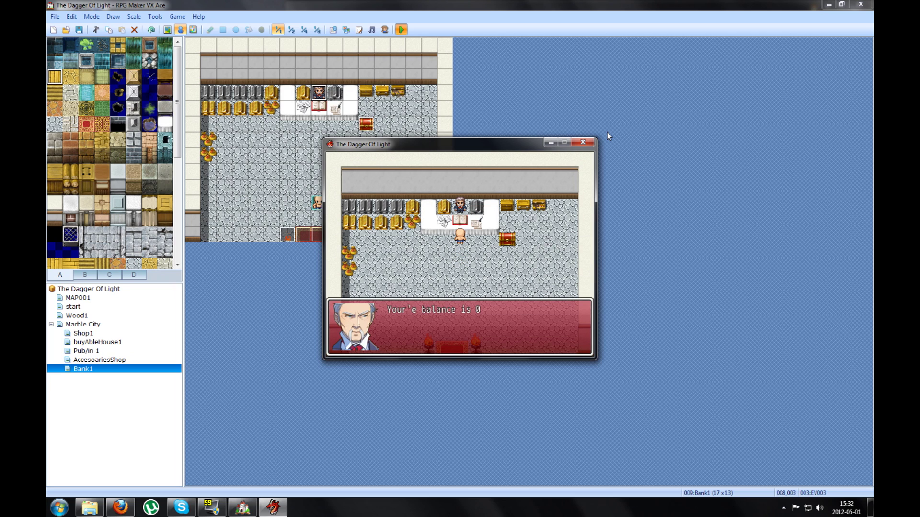
key(Return)
Open the chest to collect 6000 gold and return to the banker
key(Right)
key(Right)
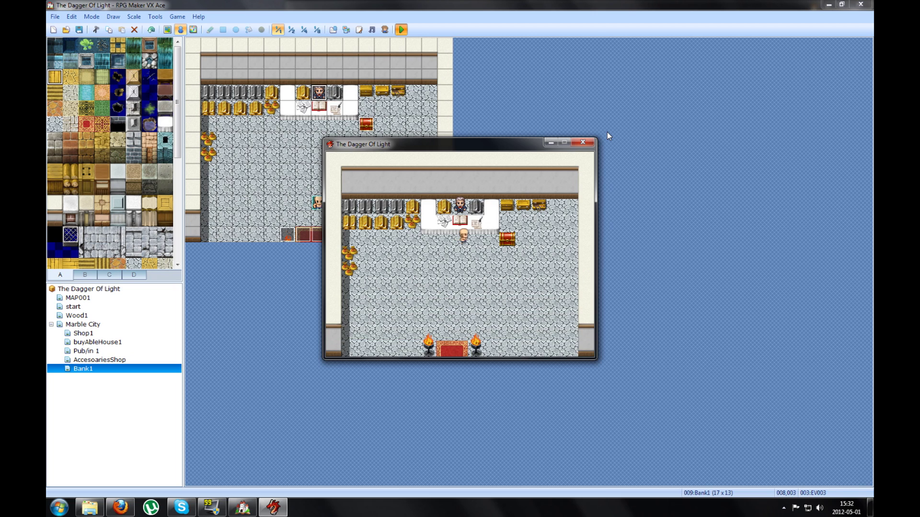
key(Return)
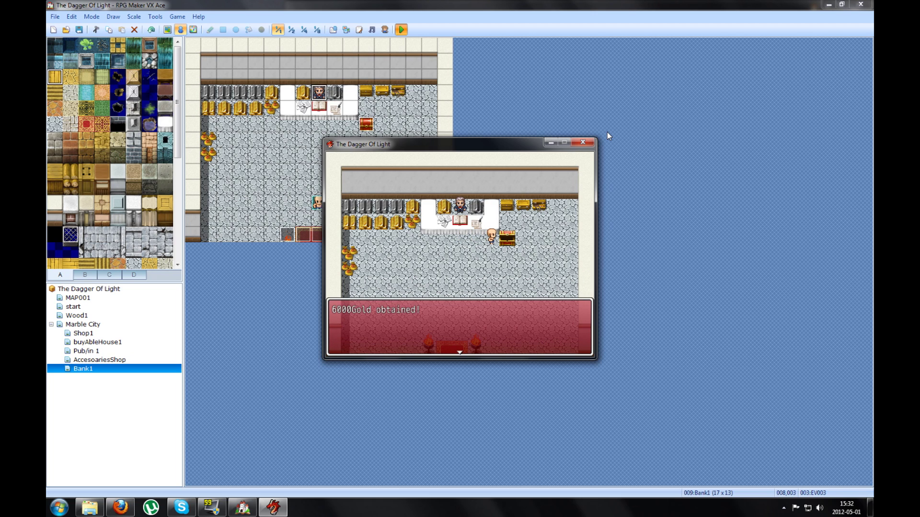
key(Return)
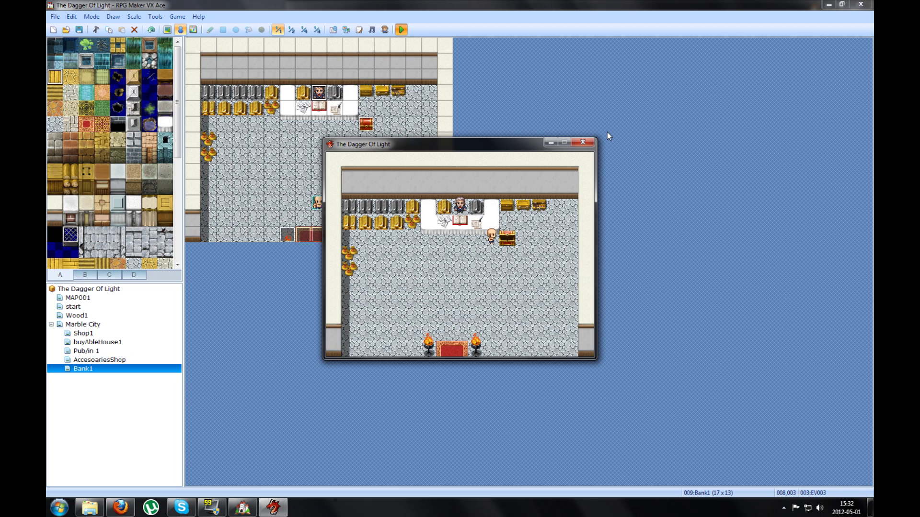
key(Left)
key(Left)
key(Up)
Deposit 1000 gold with the banker and confirm the deposit
key(Return)
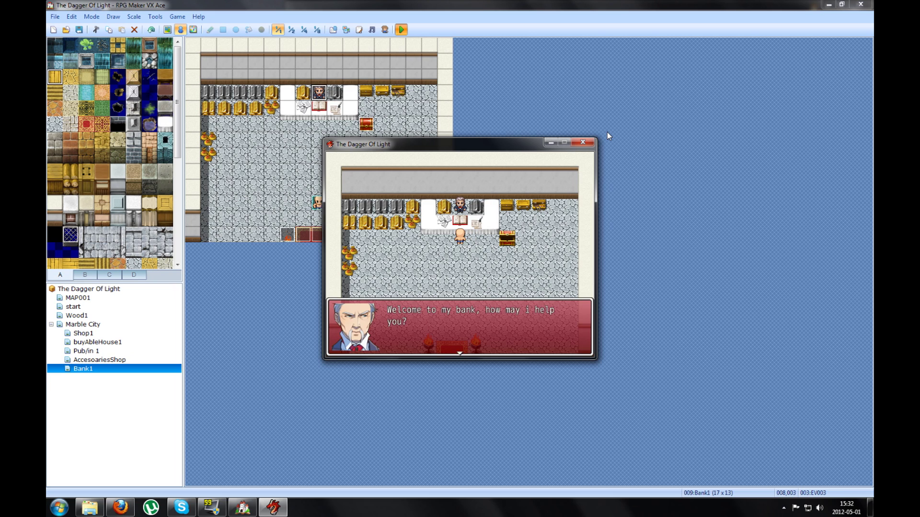
key(Return)
key(Down)
key(Return)
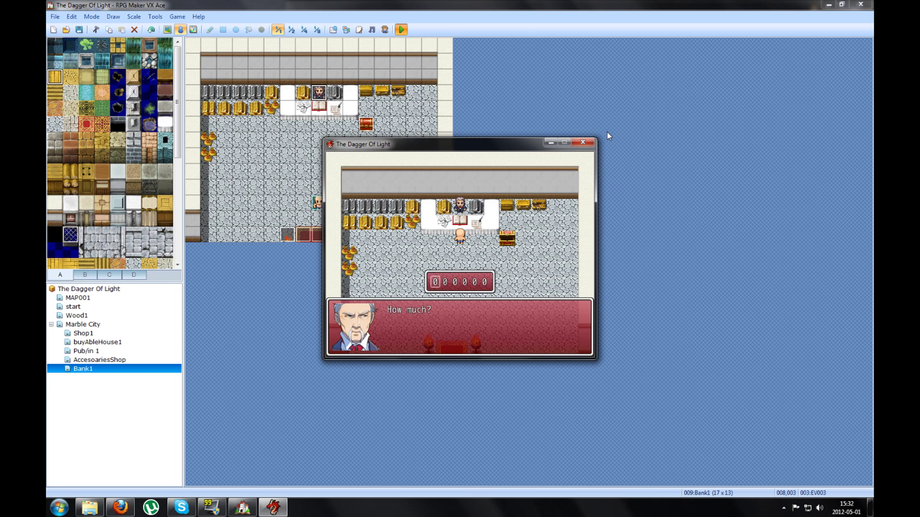
key(Right)
key(Right)
key(Up)
key(Return)
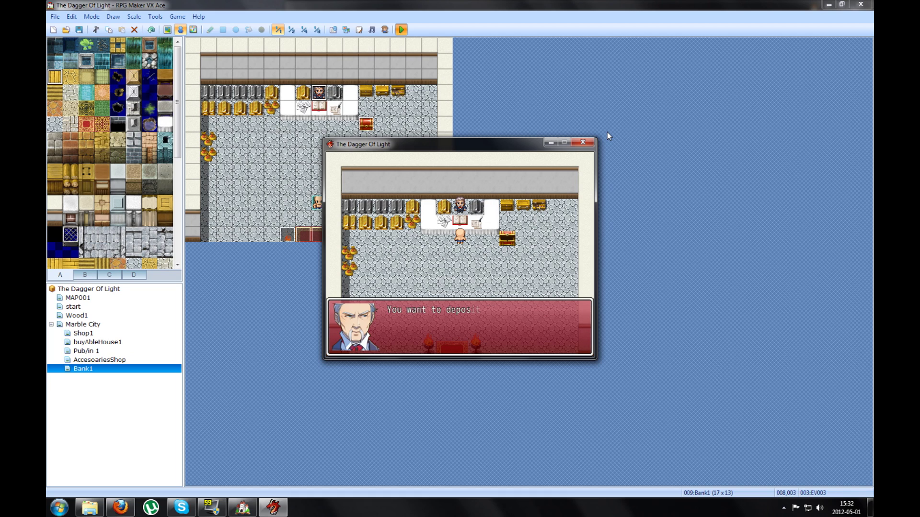
key(Return)
key(Return)
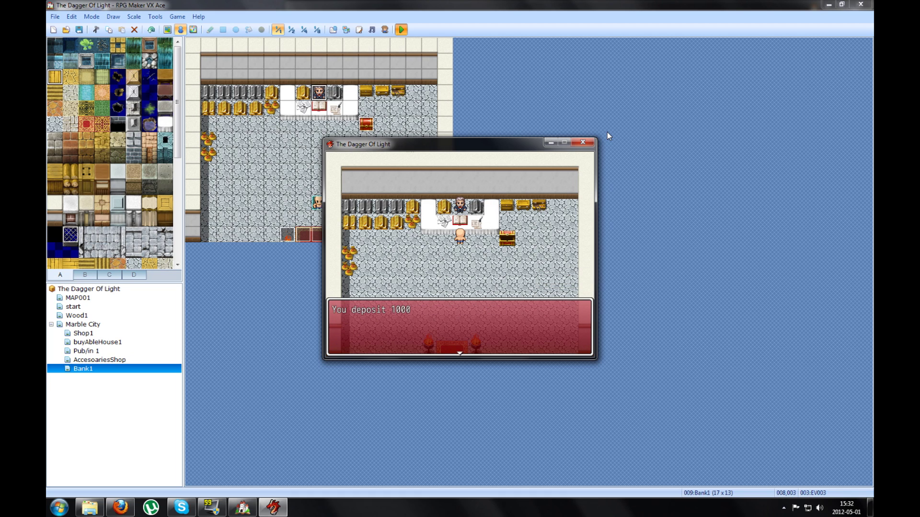
key(Return)
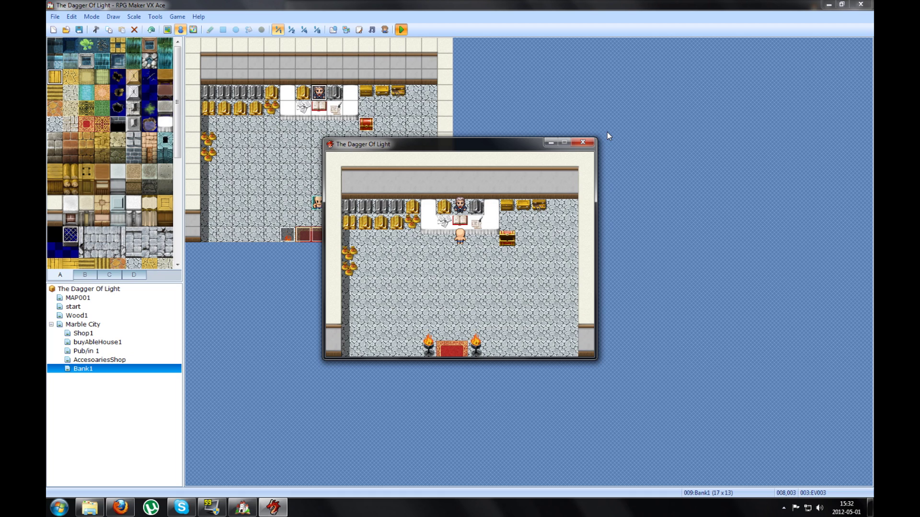
Check the banker's Balance option, which now reads 1000
key(Return)
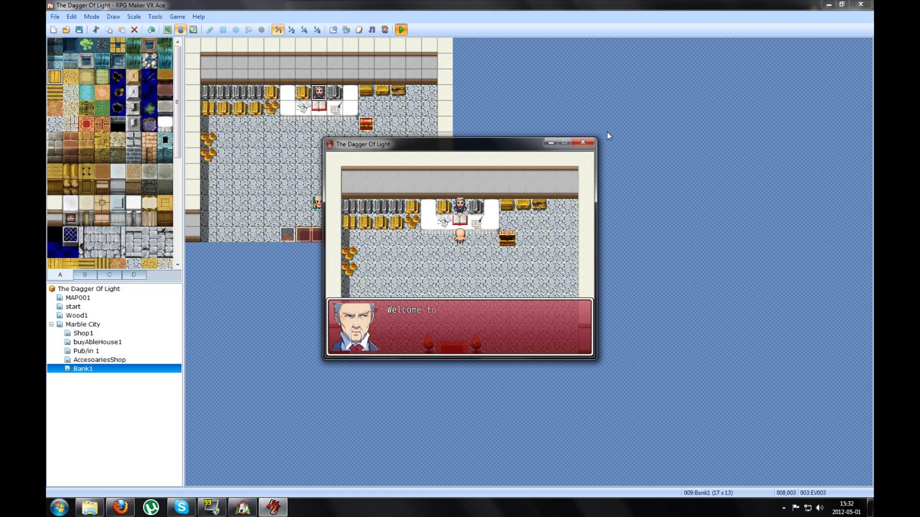
key(Return)
key(Up)
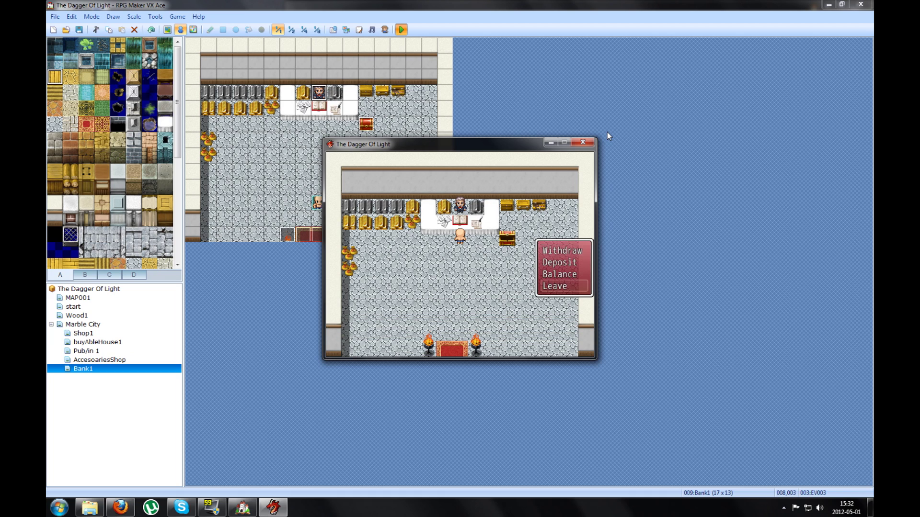
key(Up)
key(Return)
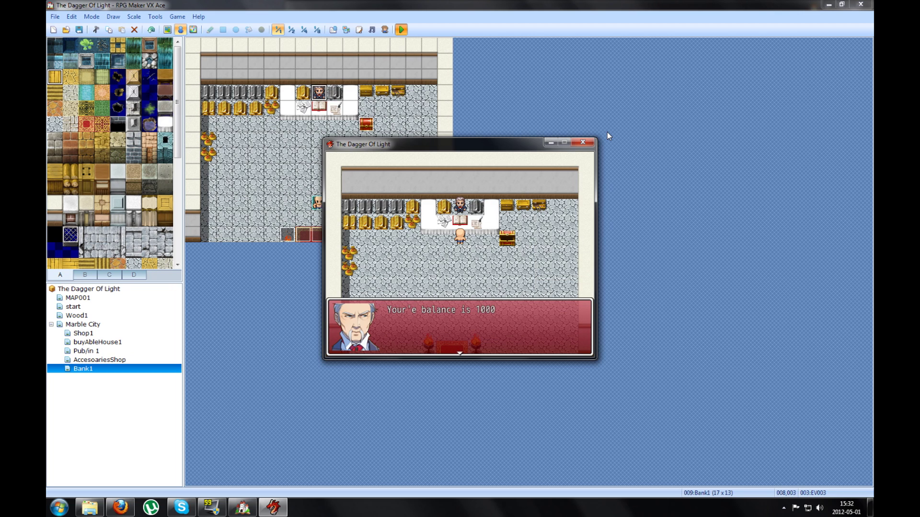
key(Return)
Try depositing 221100 gold, more than carried, and see the deposit refused
key(Return)
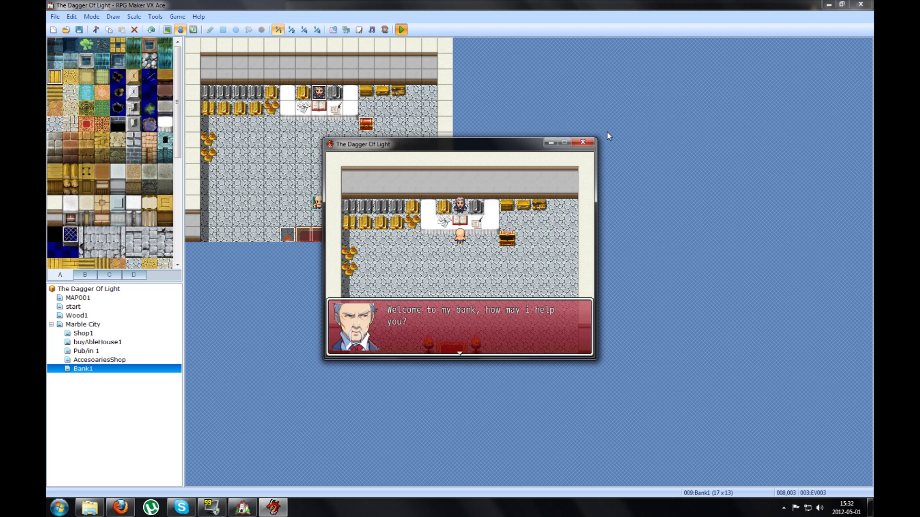
key(Return)
key(Down)
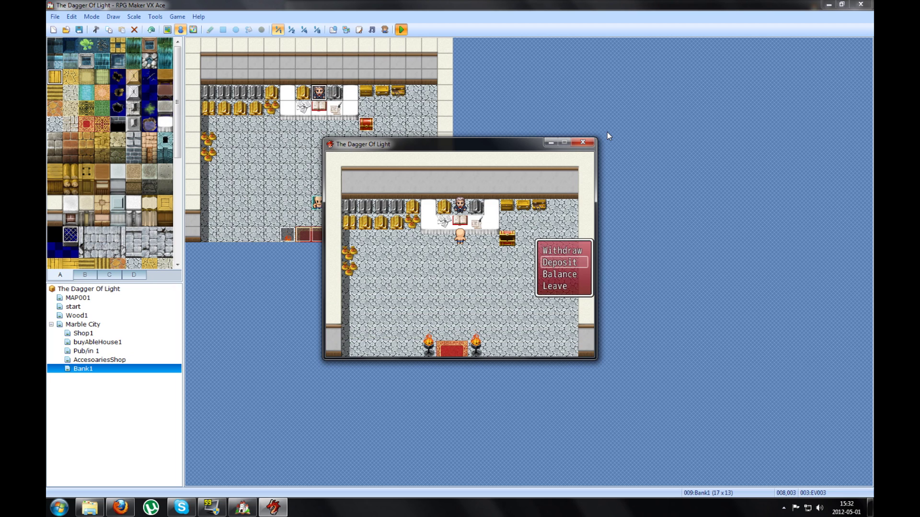
key(Return)
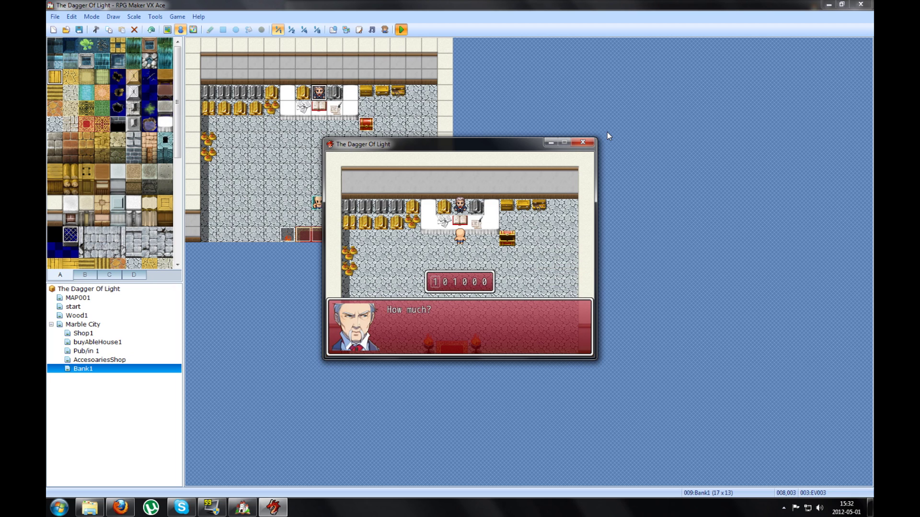
key(Up)
key(Right)
key(Up)
key(Up)
key(Right)
key(Right)
key(Up)
key(Return)
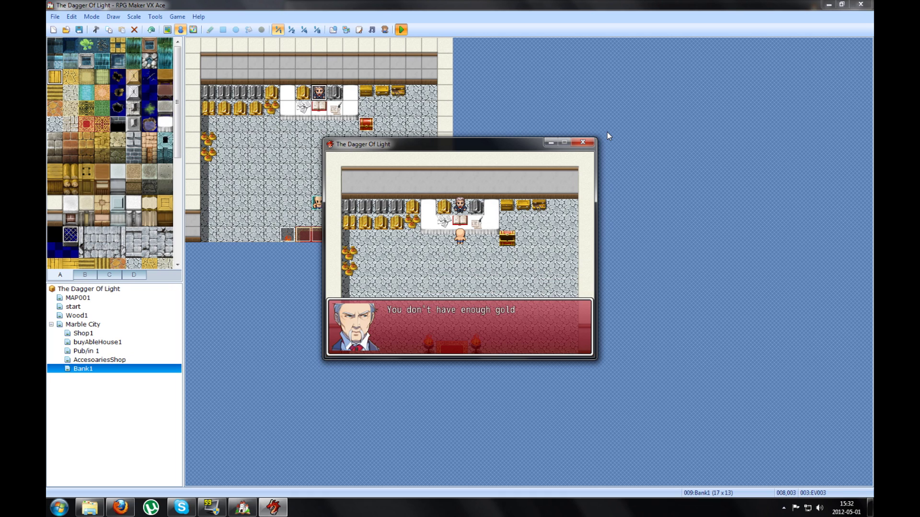
key(Return)
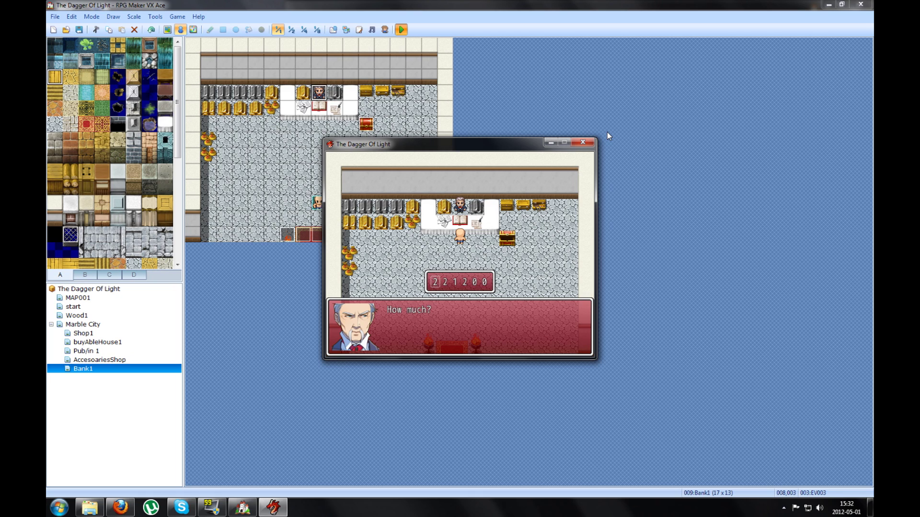
key(Return)
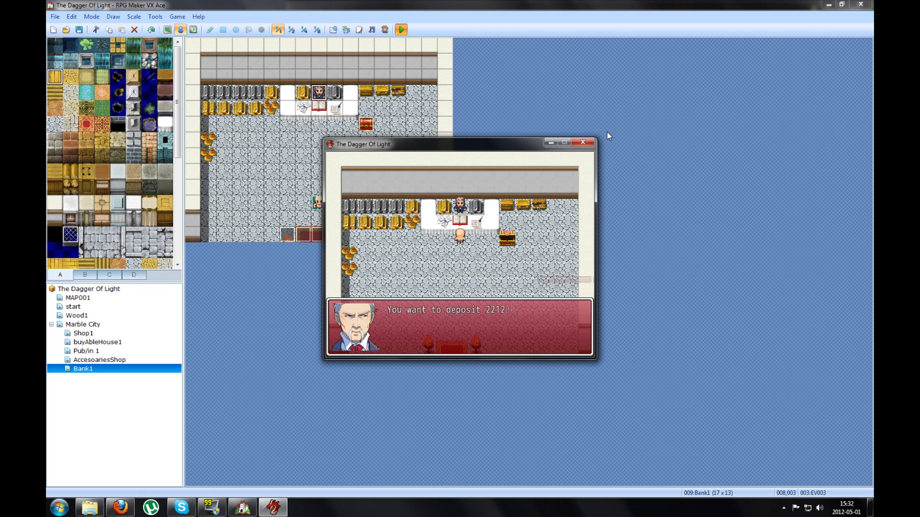
key(Return)
Ask the banker for the balance again, confirming it still reads 1000
key(Return)
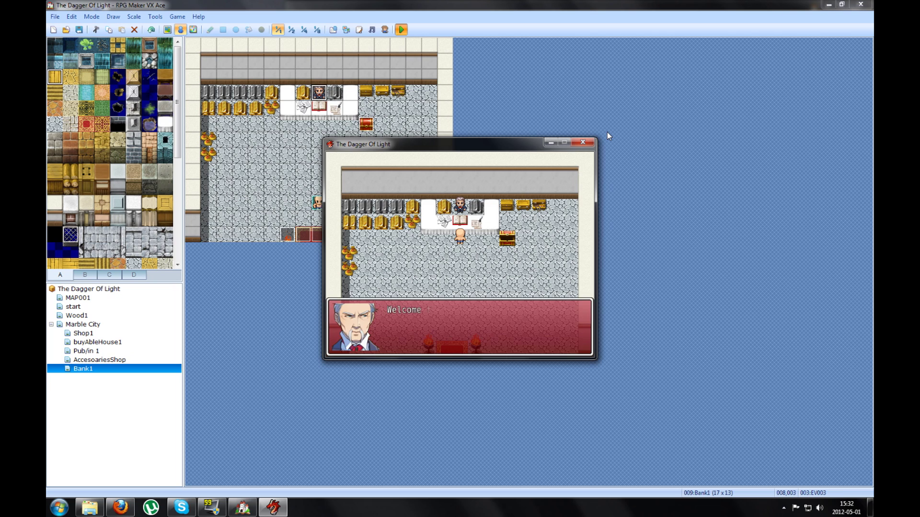
key(Return)
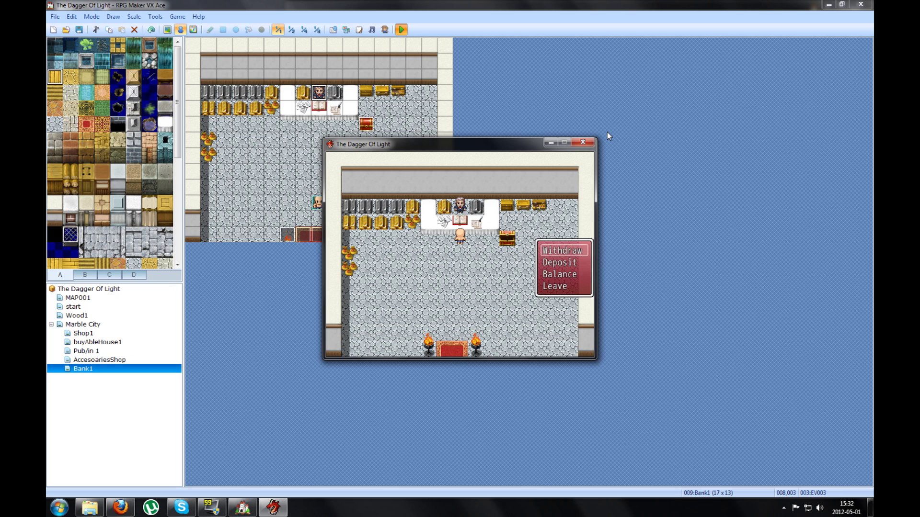
key(Down)
key(Return)
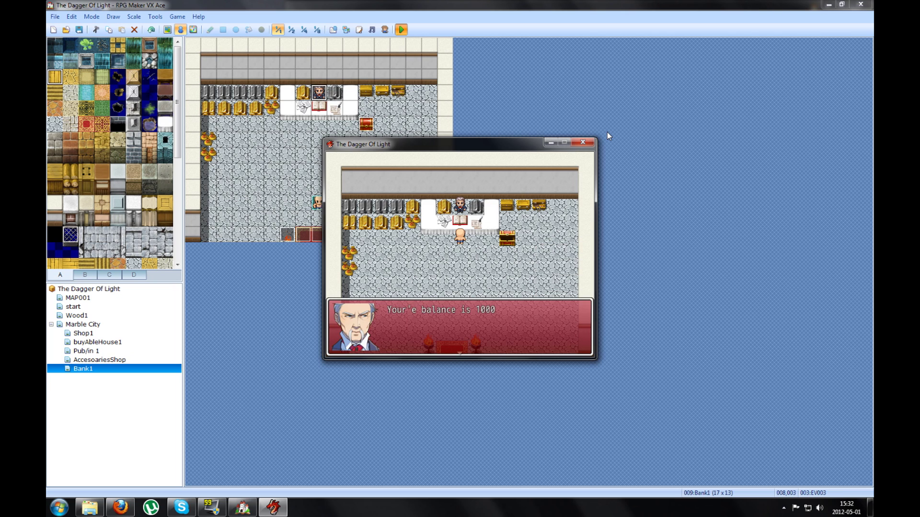
key(Return)
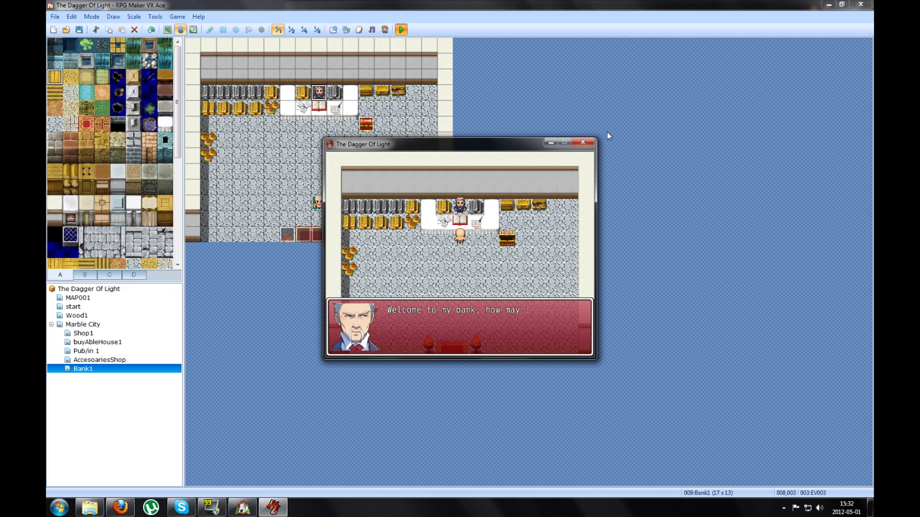
Withdraw 1000 gold, then open the game menu showing 6000 gold
key(Return)
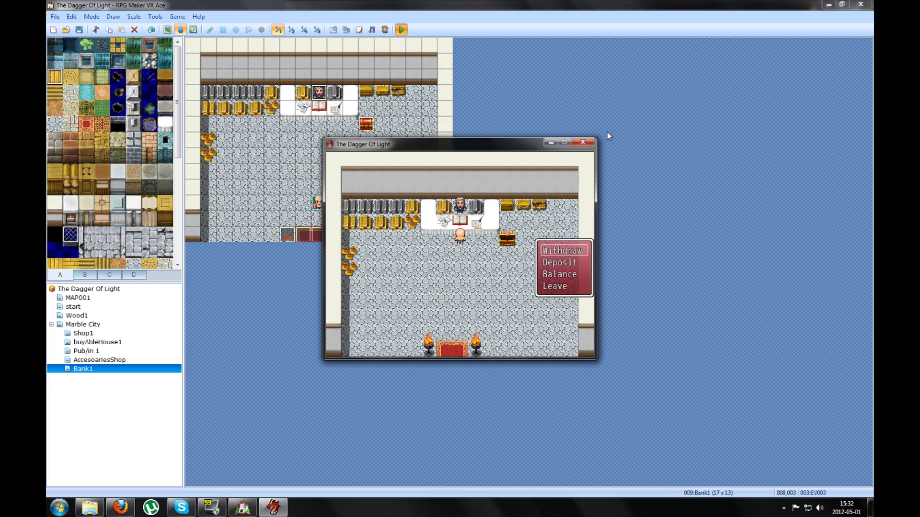
key(Return)
key(Right)
key(Right)
key(Up)
key(Return)
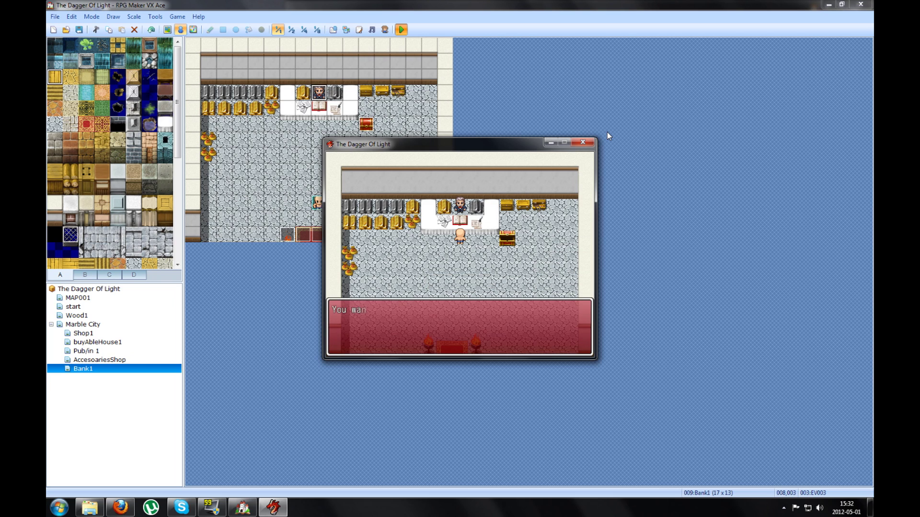
key(Return)
key(Return)
key(Escape)
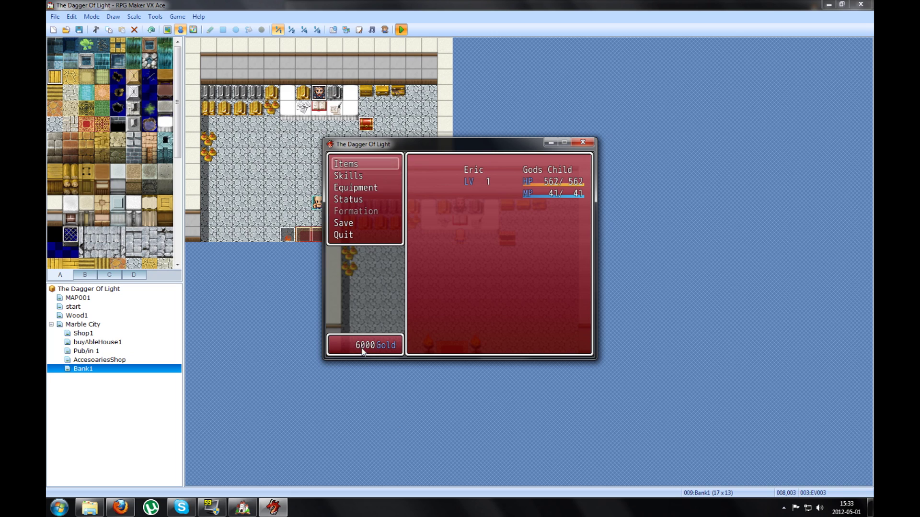